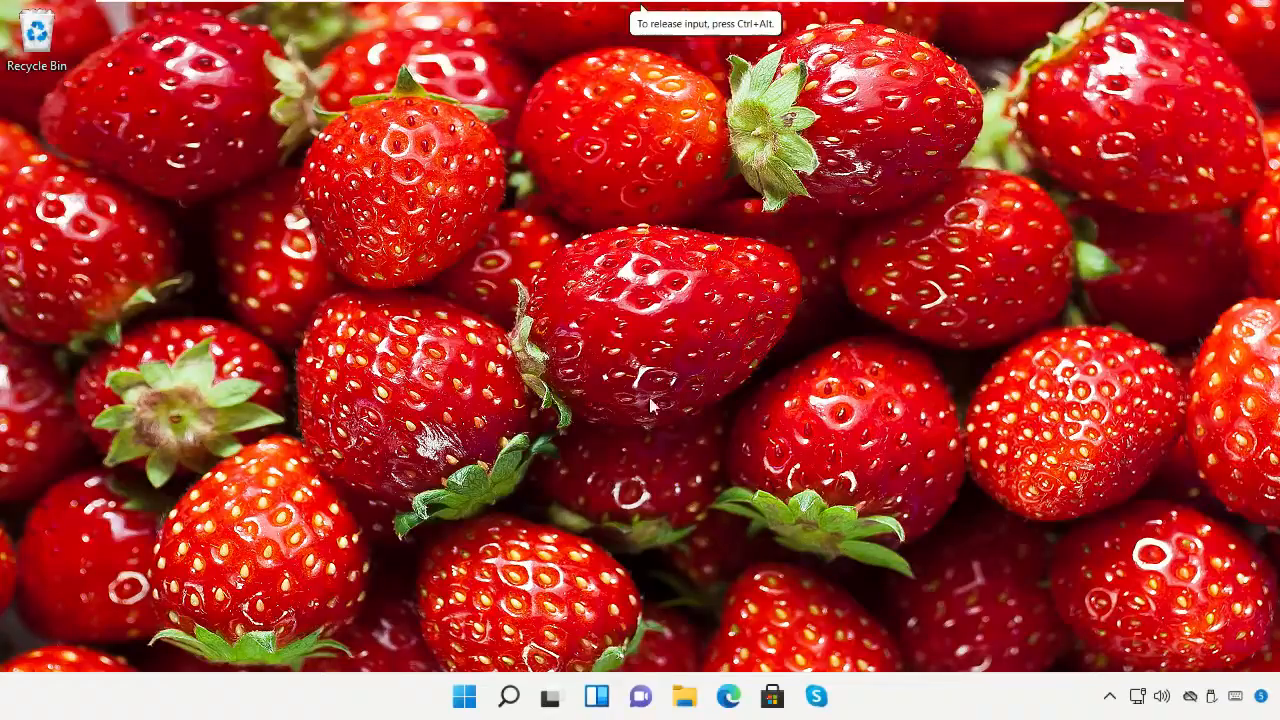
Search Windows for "services" and open the Services app
left_click(512, 700)
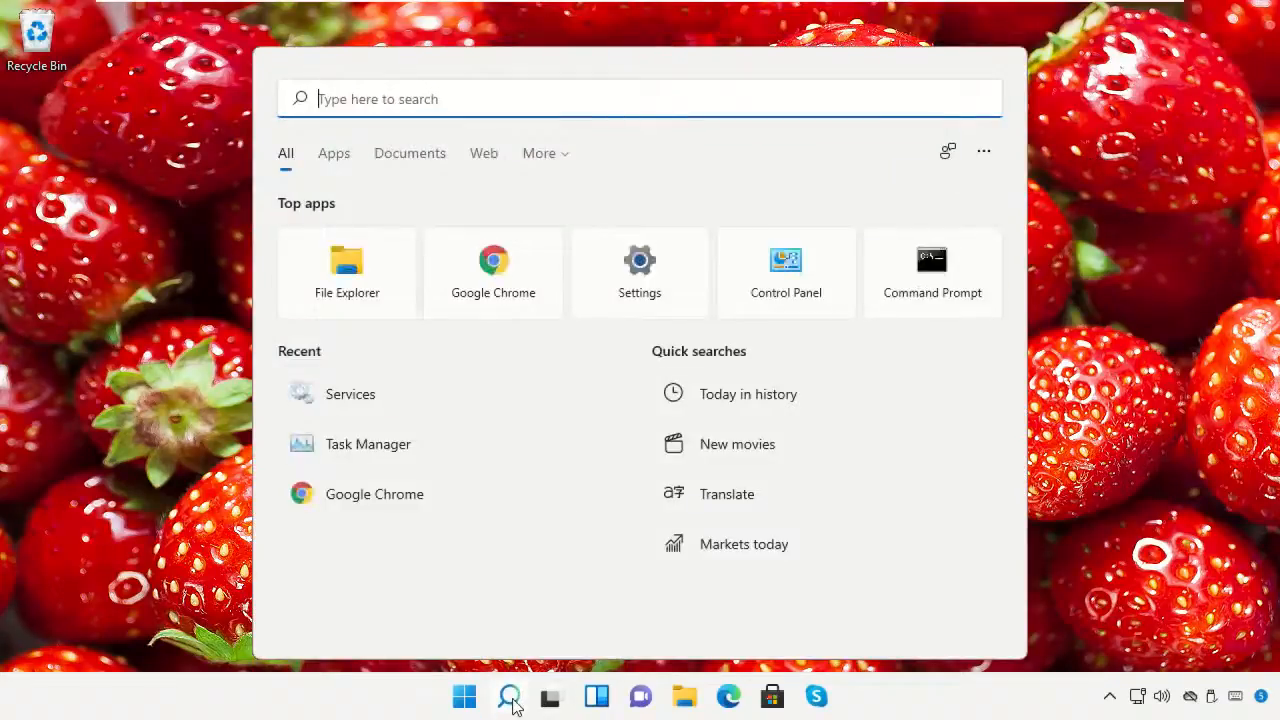
type("services")
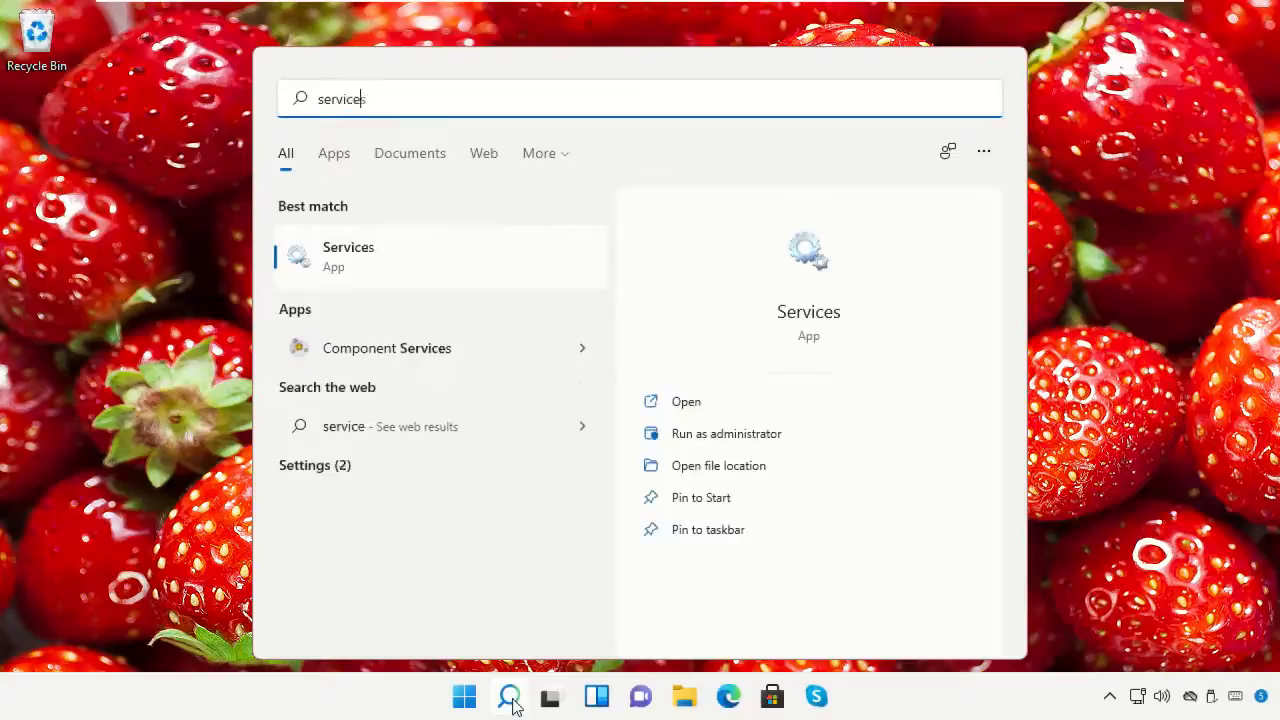
left_click(392, 268)
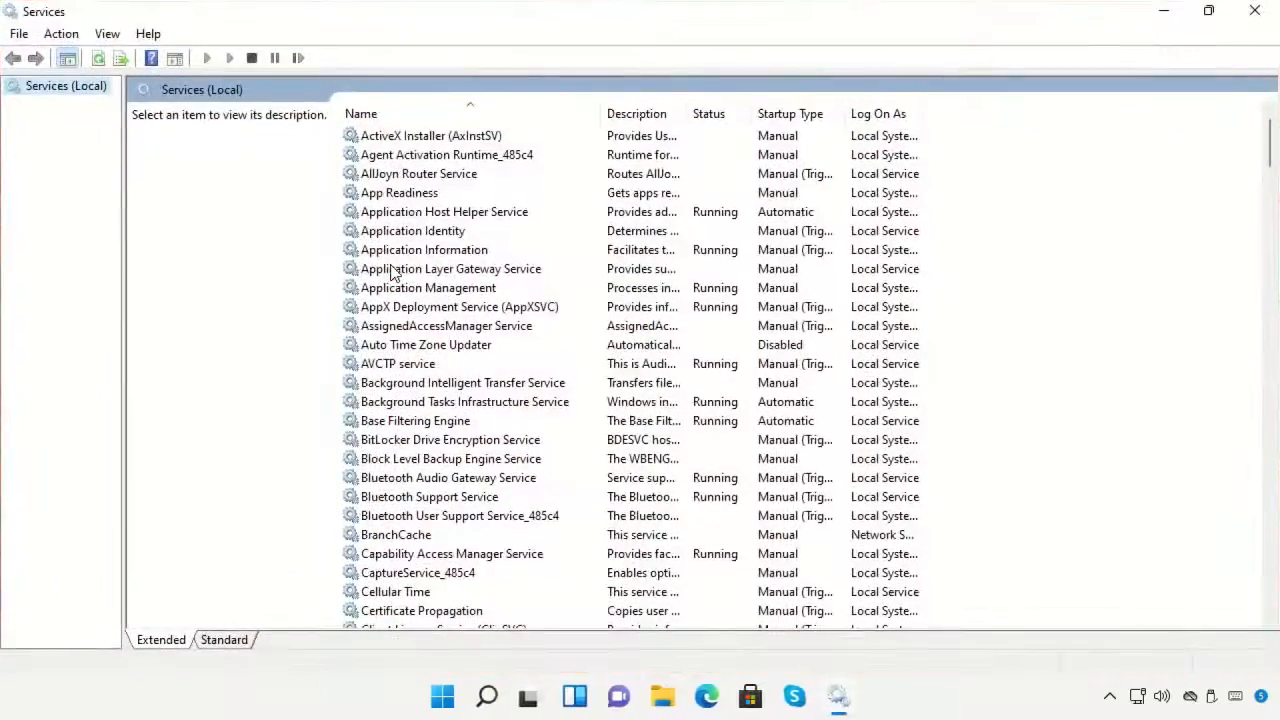
Restore the Services window to a smaller size and open the properties of the Performance Logs & Alerts service
key("p")
scroll(405, 310, "down", 4)
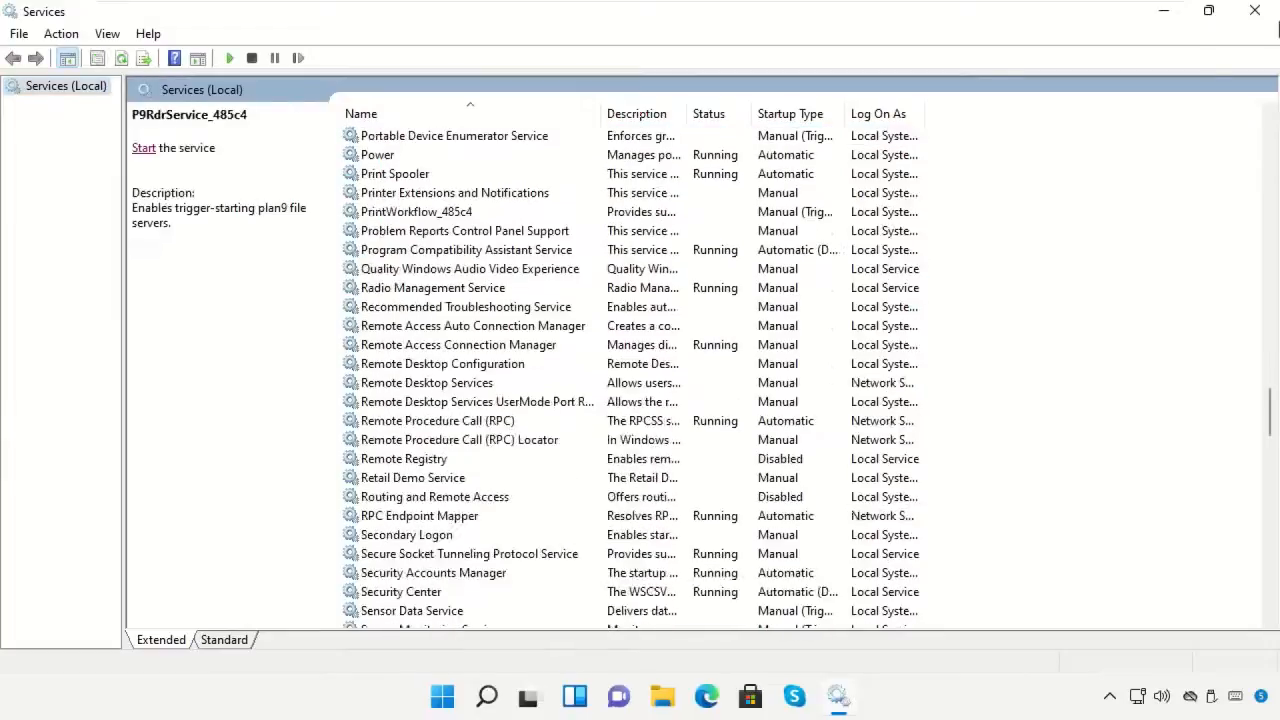
left_click(1208, 11)
scroll(640, 330, "down", 7)
left_click(648, 333)
scroll(648, 337, "up", 4)
scroll(643, 341, "up", 6)
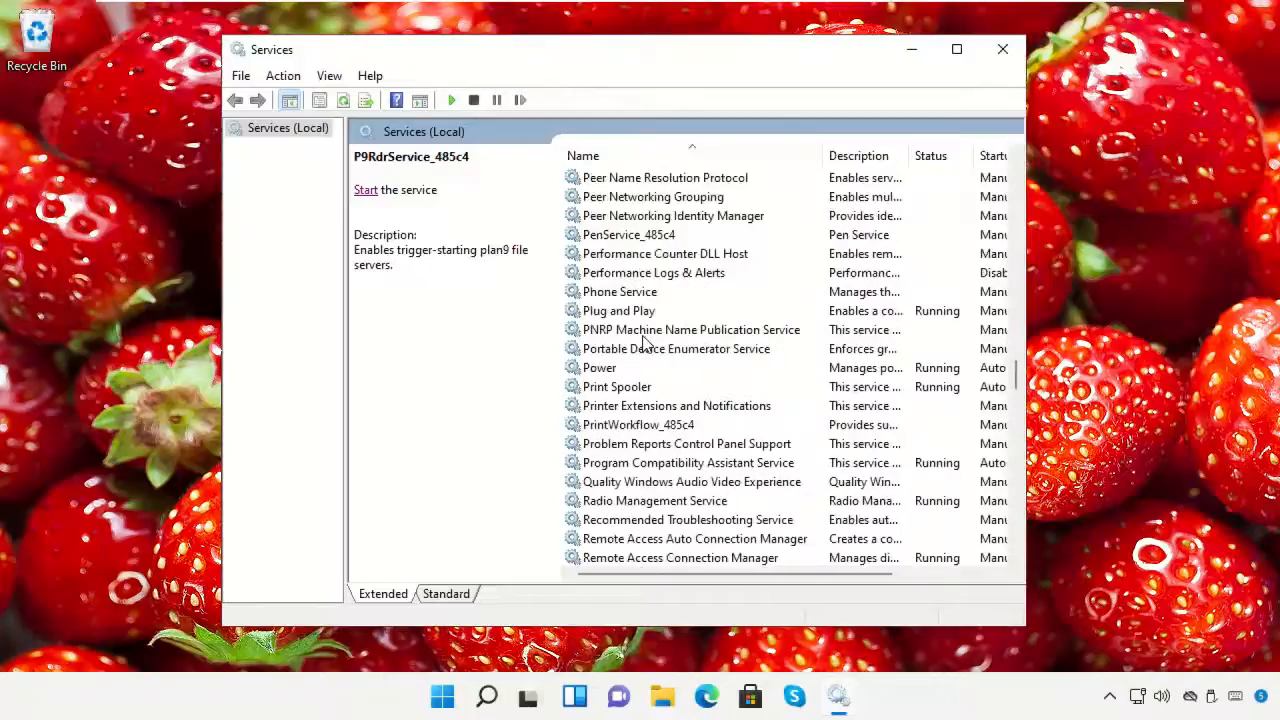
scroll(643, 341, "up", 2)
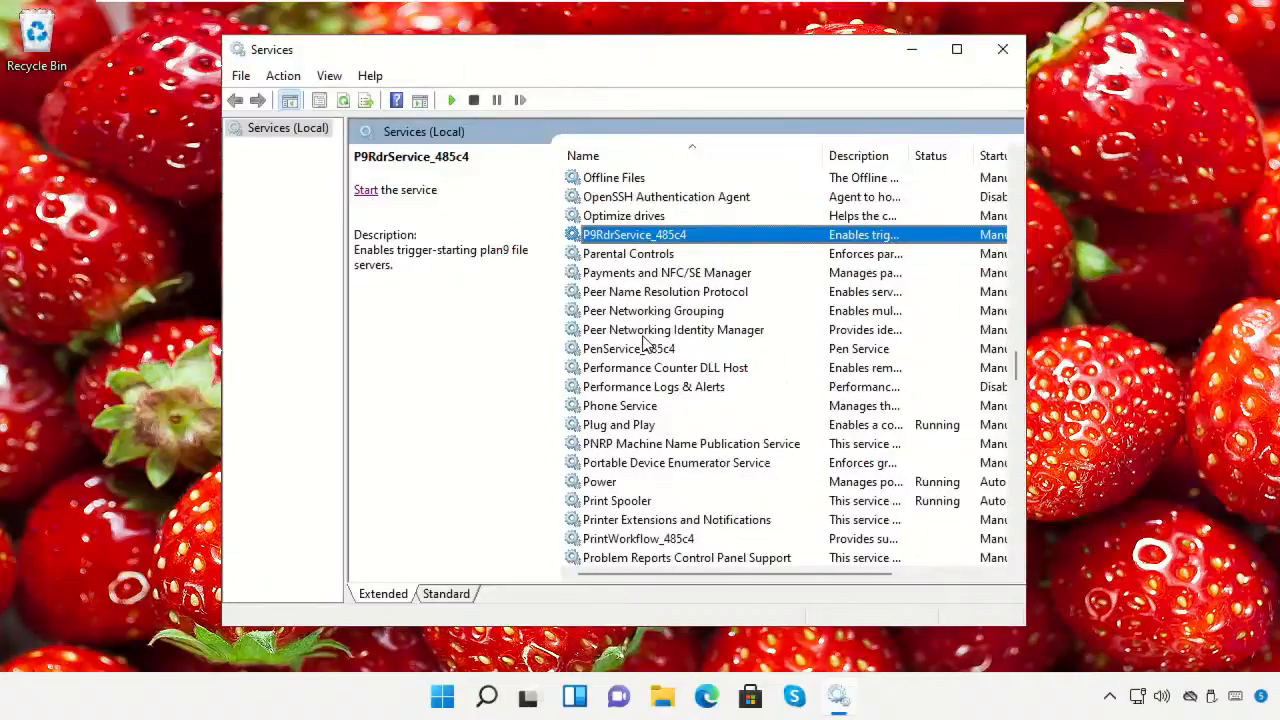
left_click(647, 388)
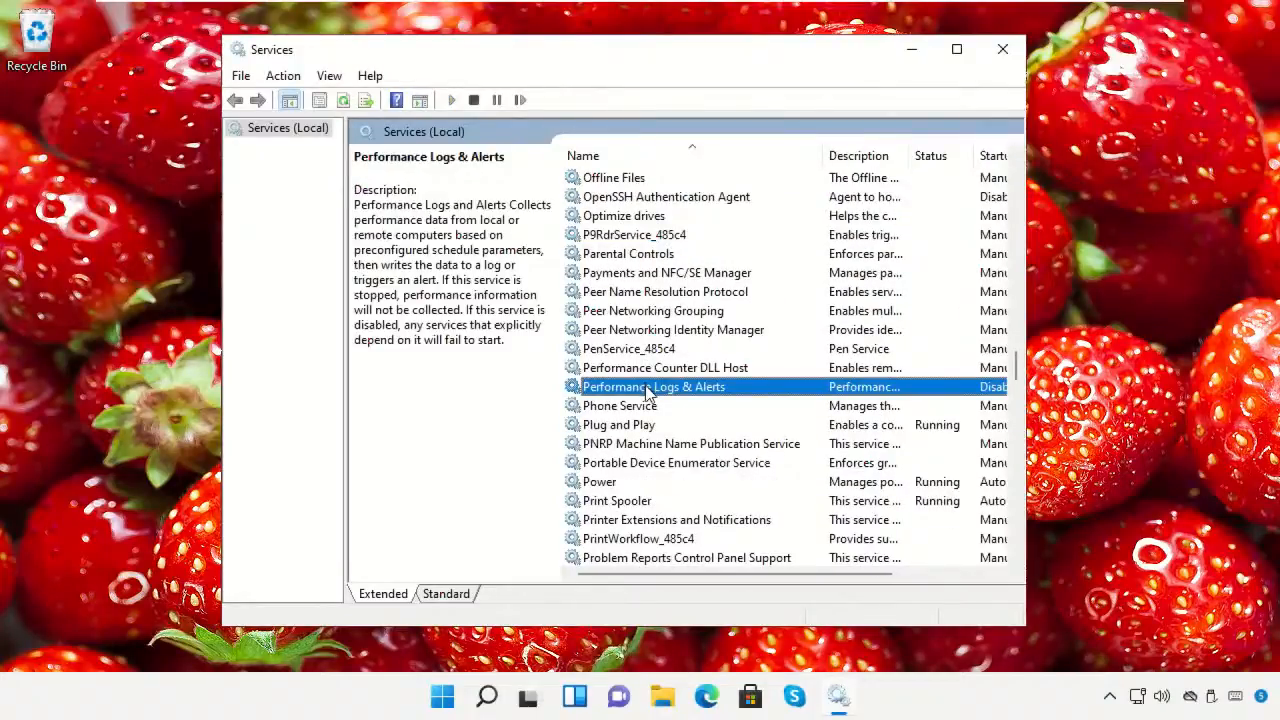
right_click(647, 392)
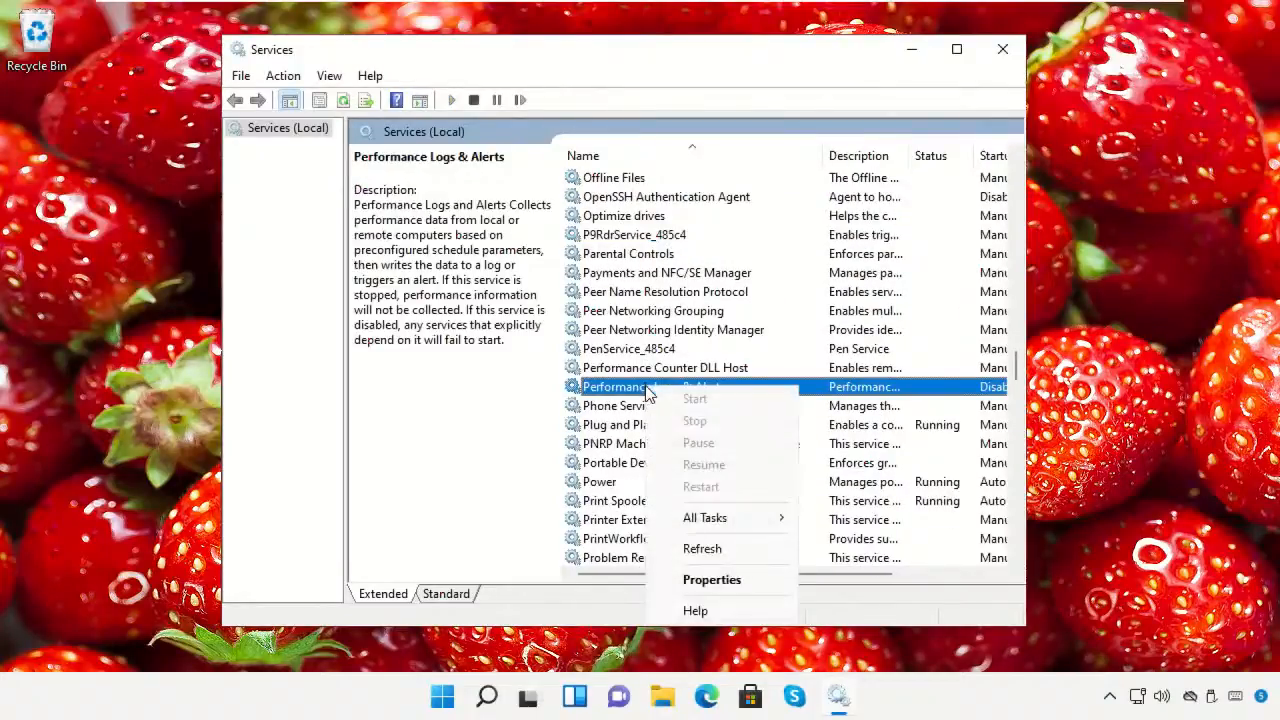
left_click(711, 581)
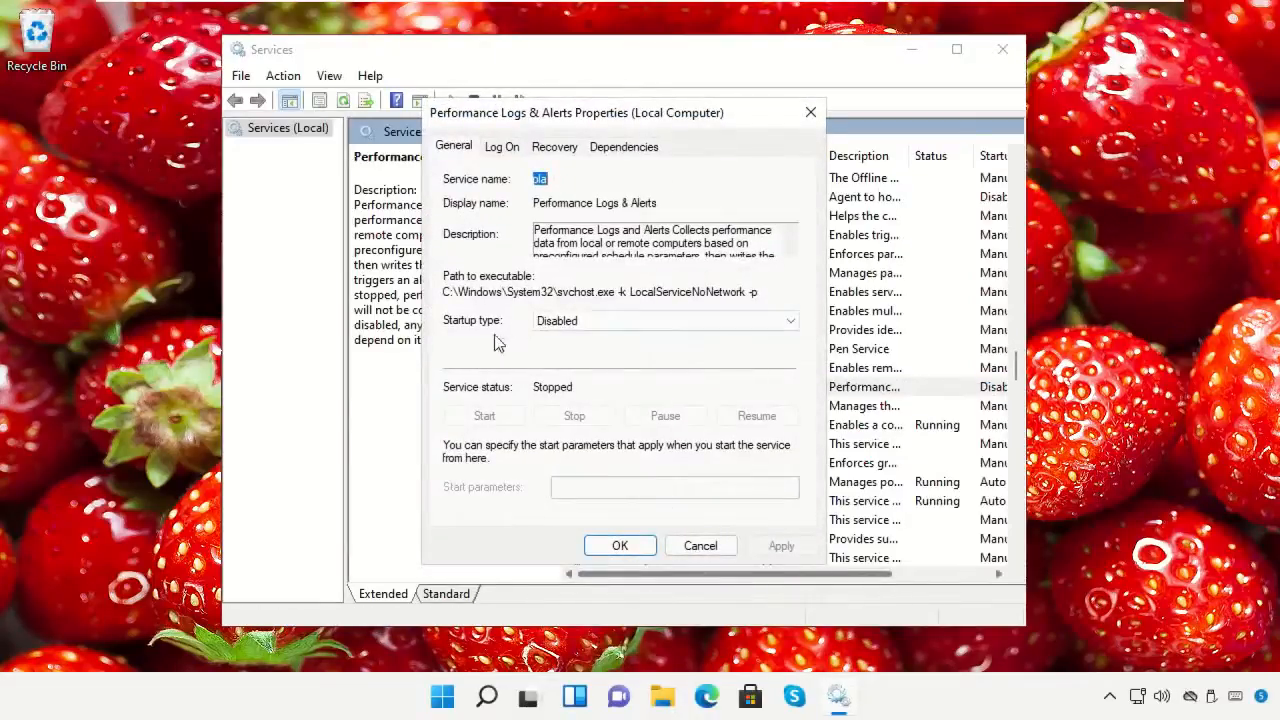
Set the startup type of Performance Logs & Alerts to Automatic and apply the change
left_click(645, 322)
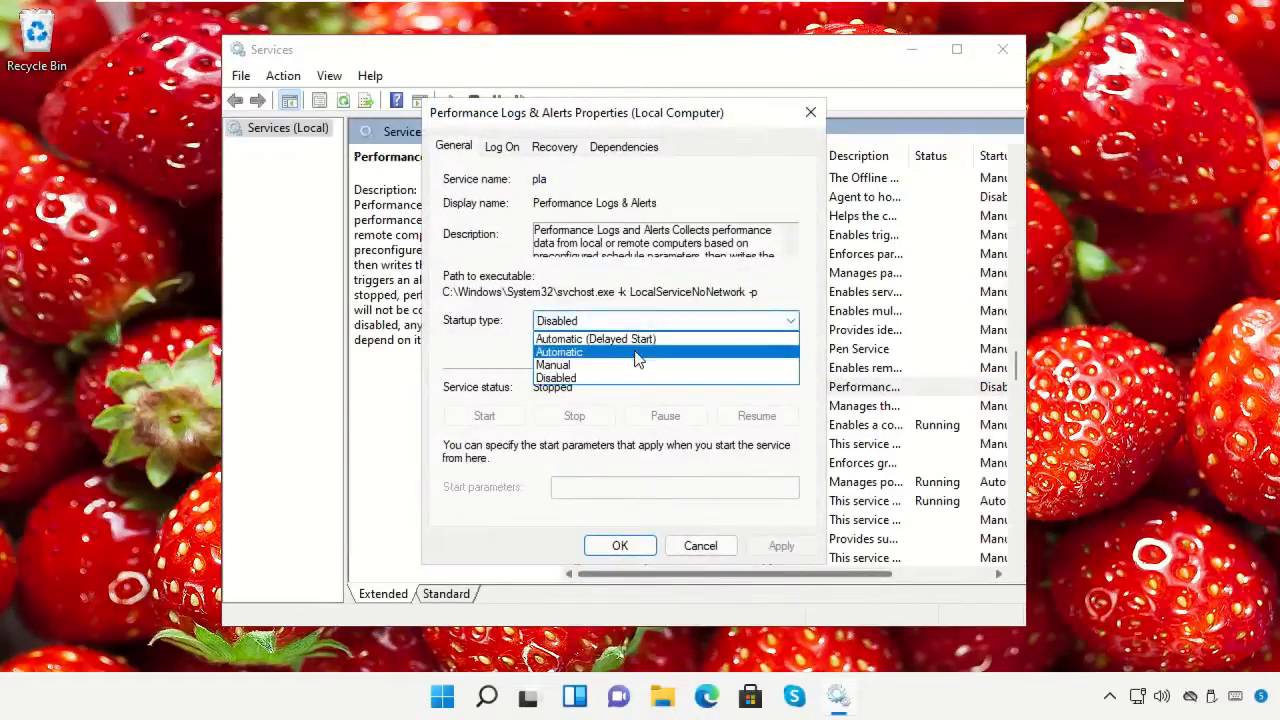
left_click(638, 352)
left_click(776, 546)
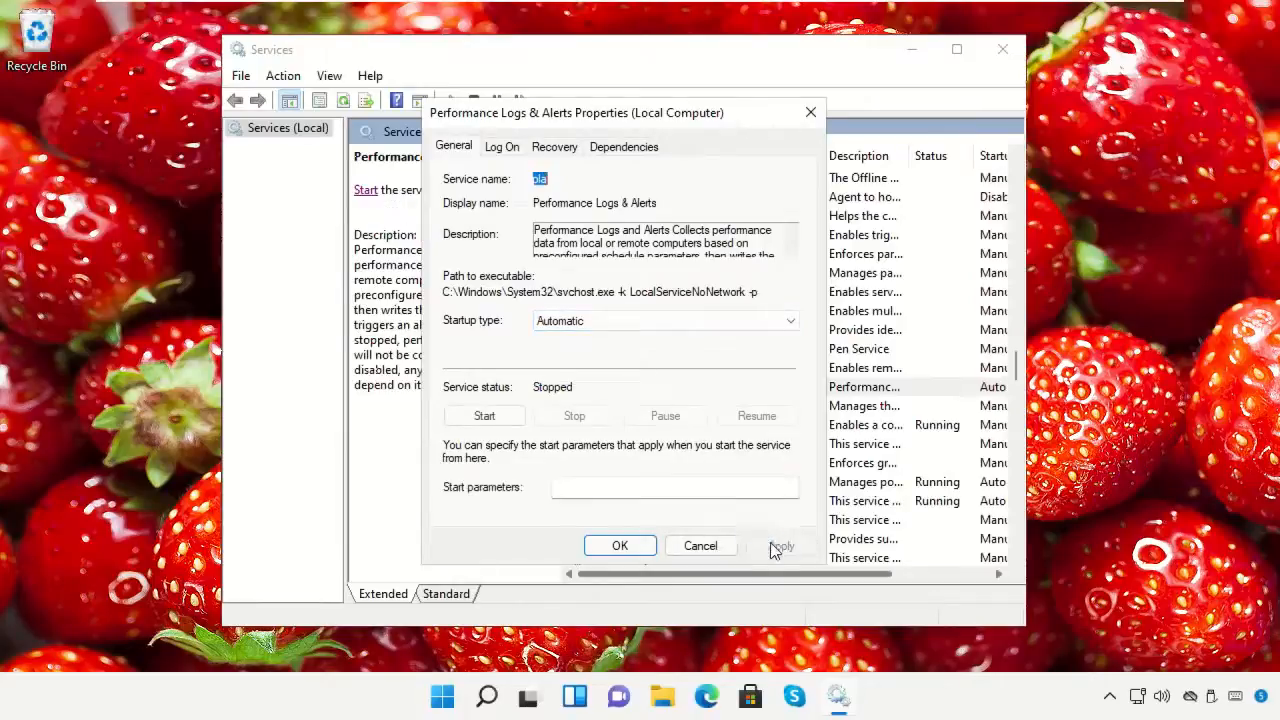
left_click(630, 545)
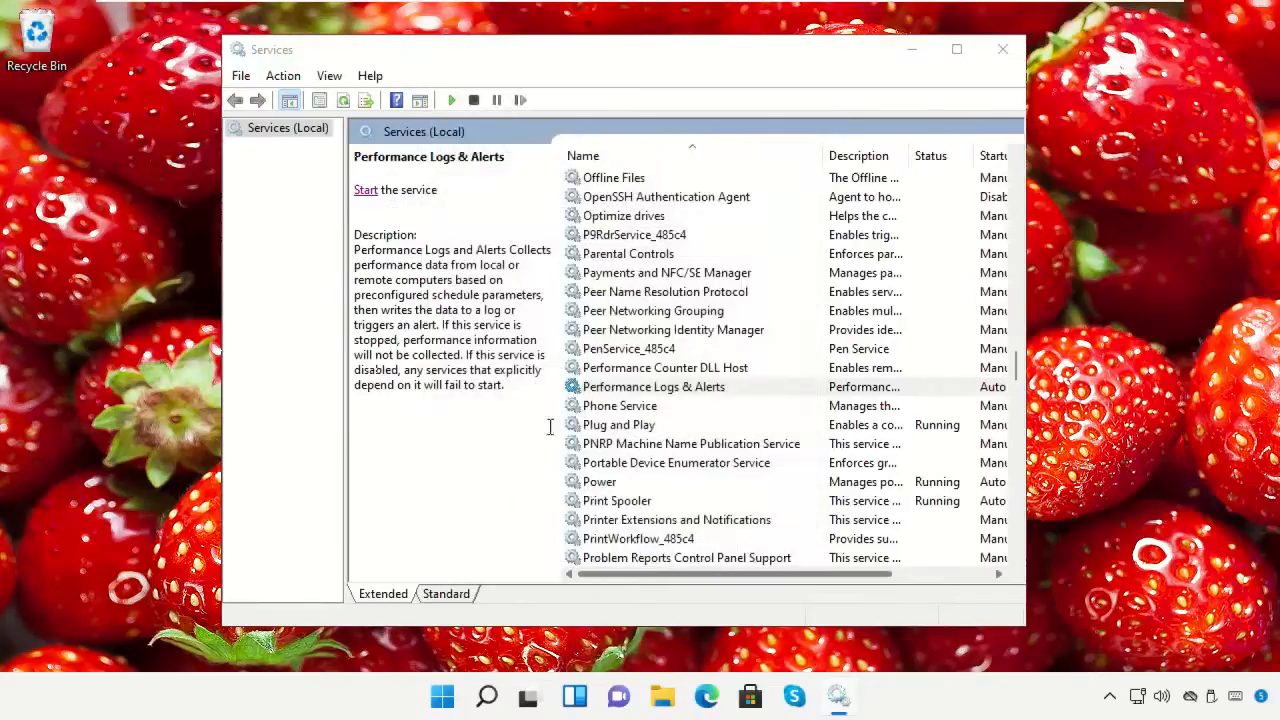
Start the Performance Logs & Alerts service and close the Services window
left_click(366, 192)
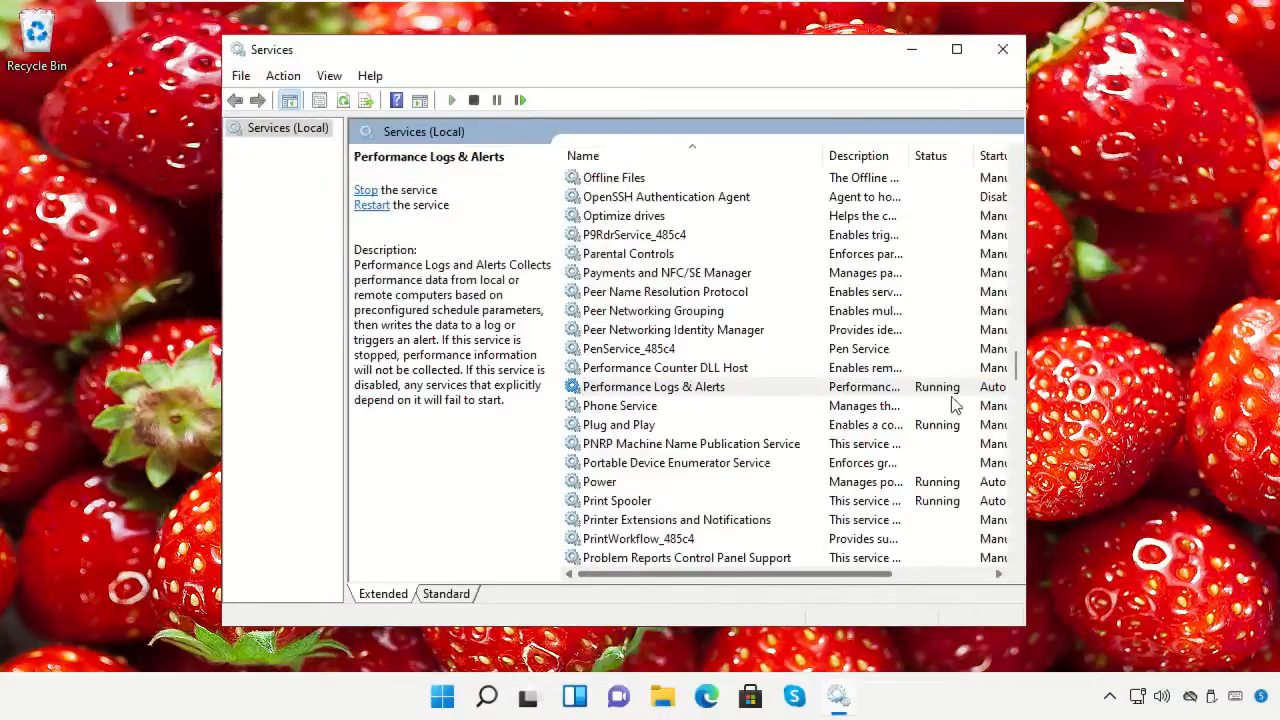
left_click(1002, 49)
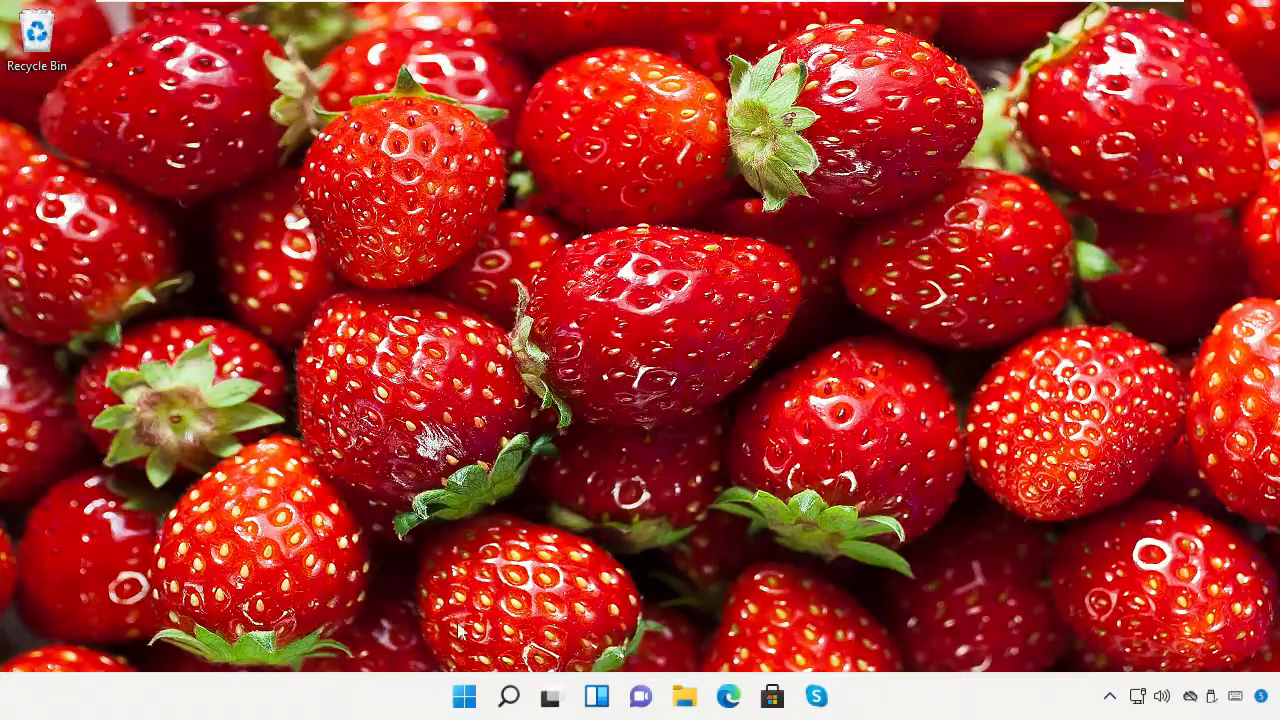
Search Windows for "chrome" and open Google Chrome
left_click(509, 697)
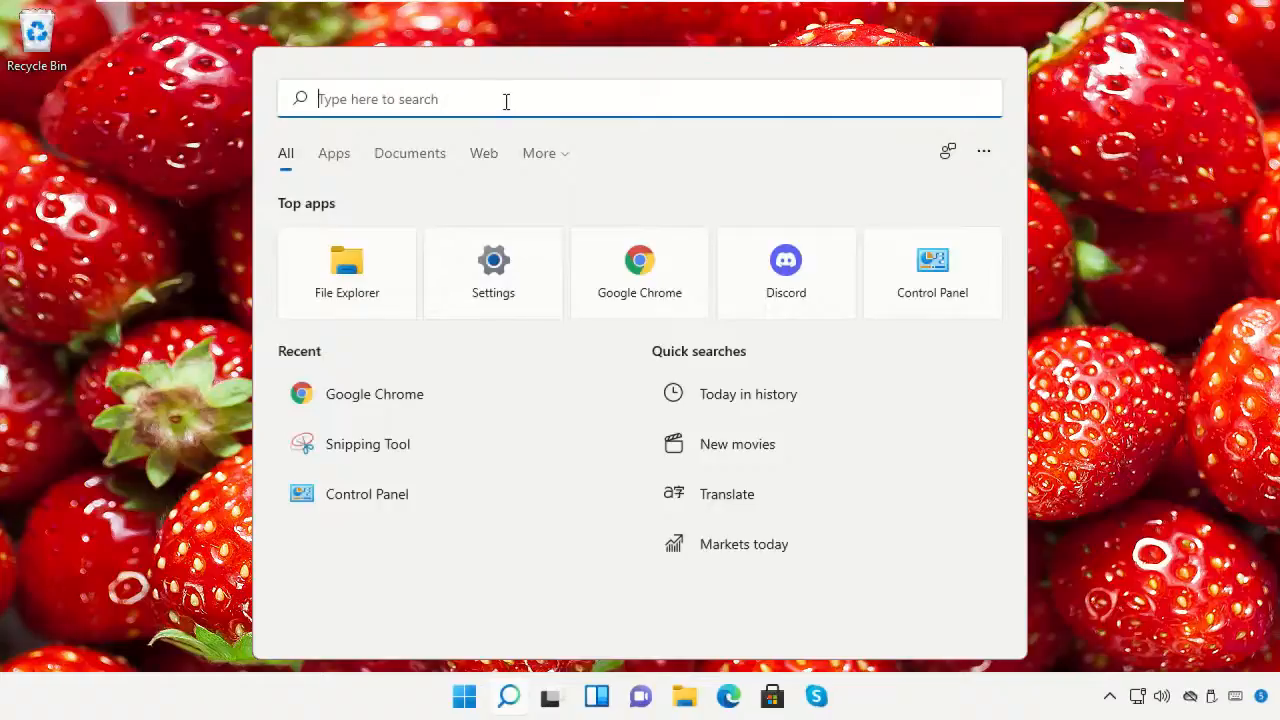
type("chrome")
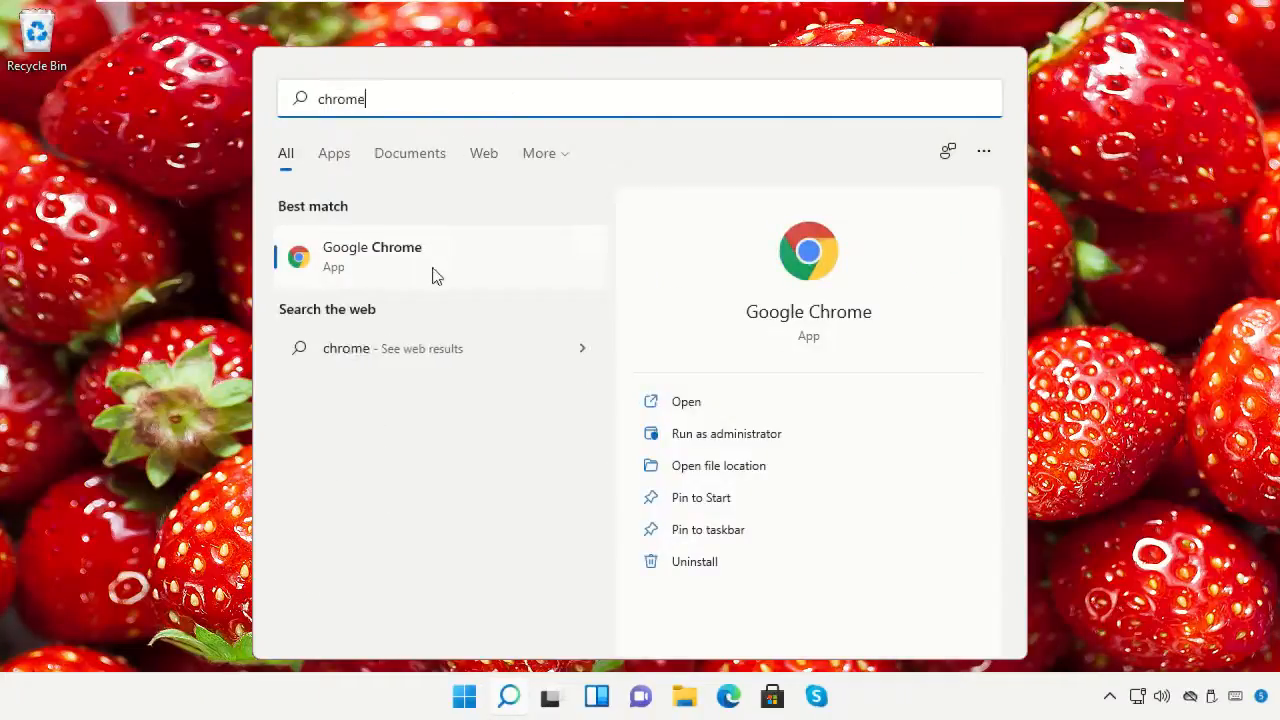
left_click(436, 276)
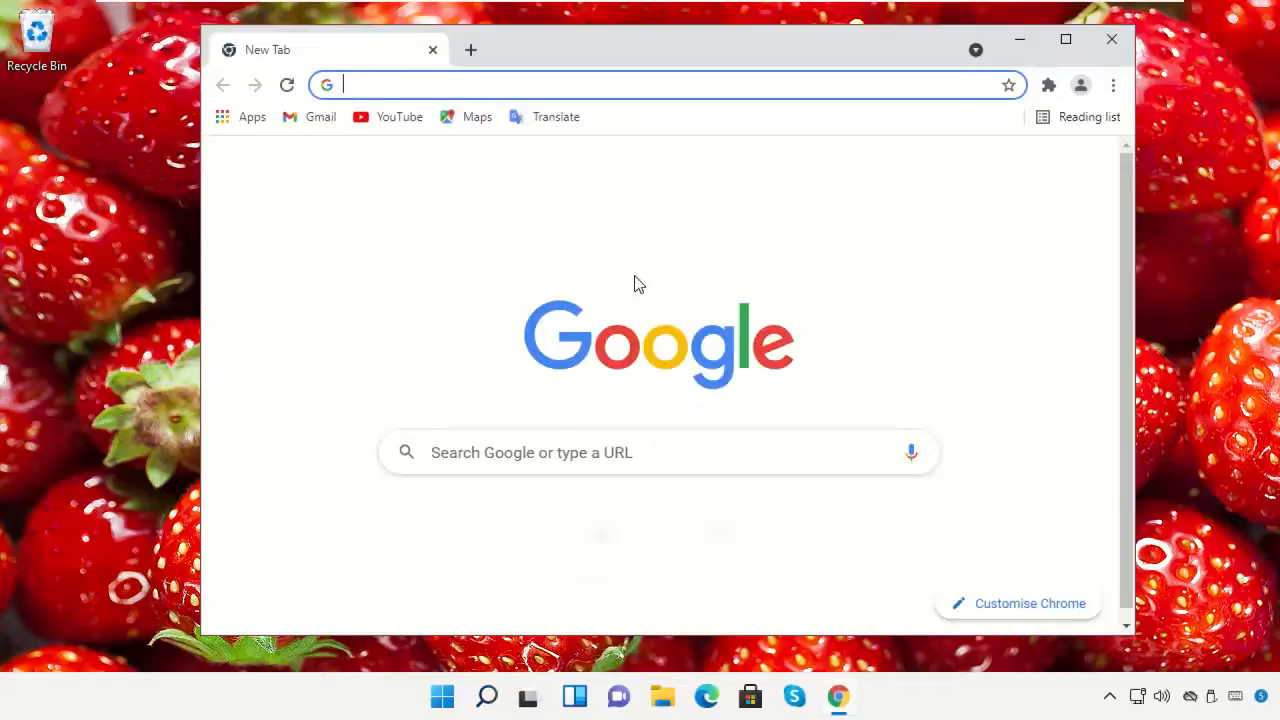
Search Google for "obs studio" and open the official obsproject.com site
left_click(784, 451)
type("obs studio")
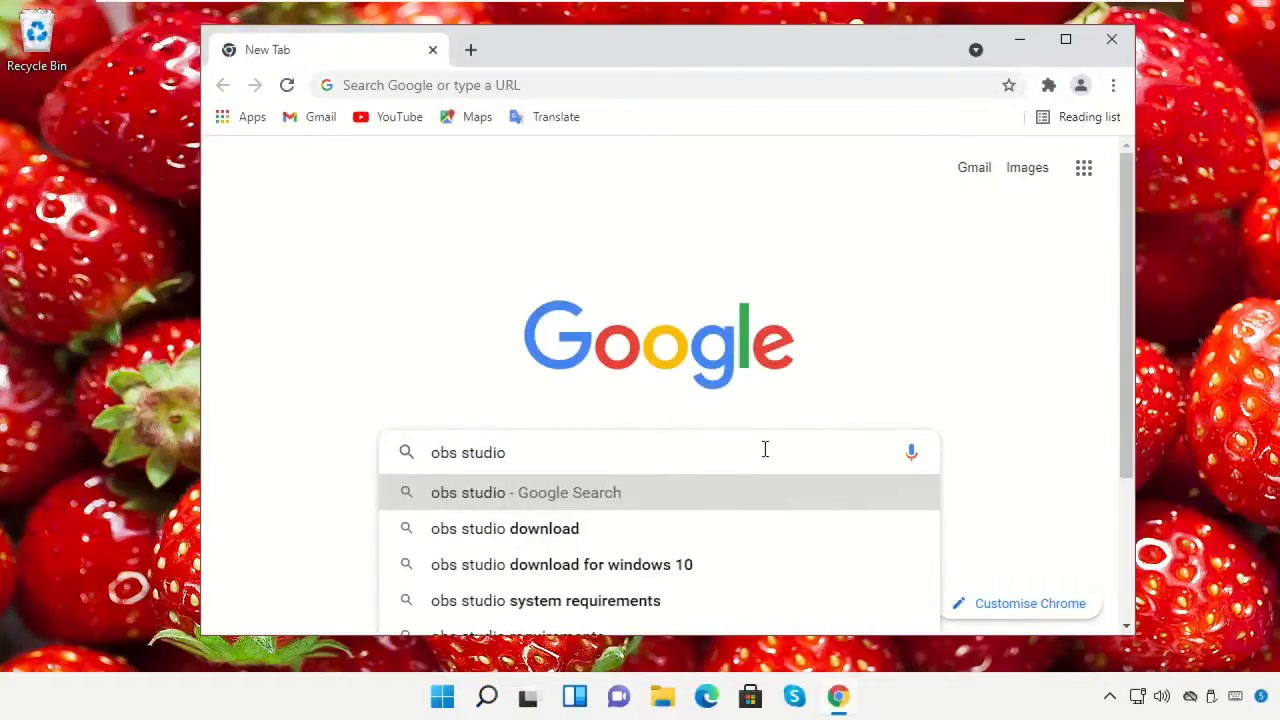
key("Return")
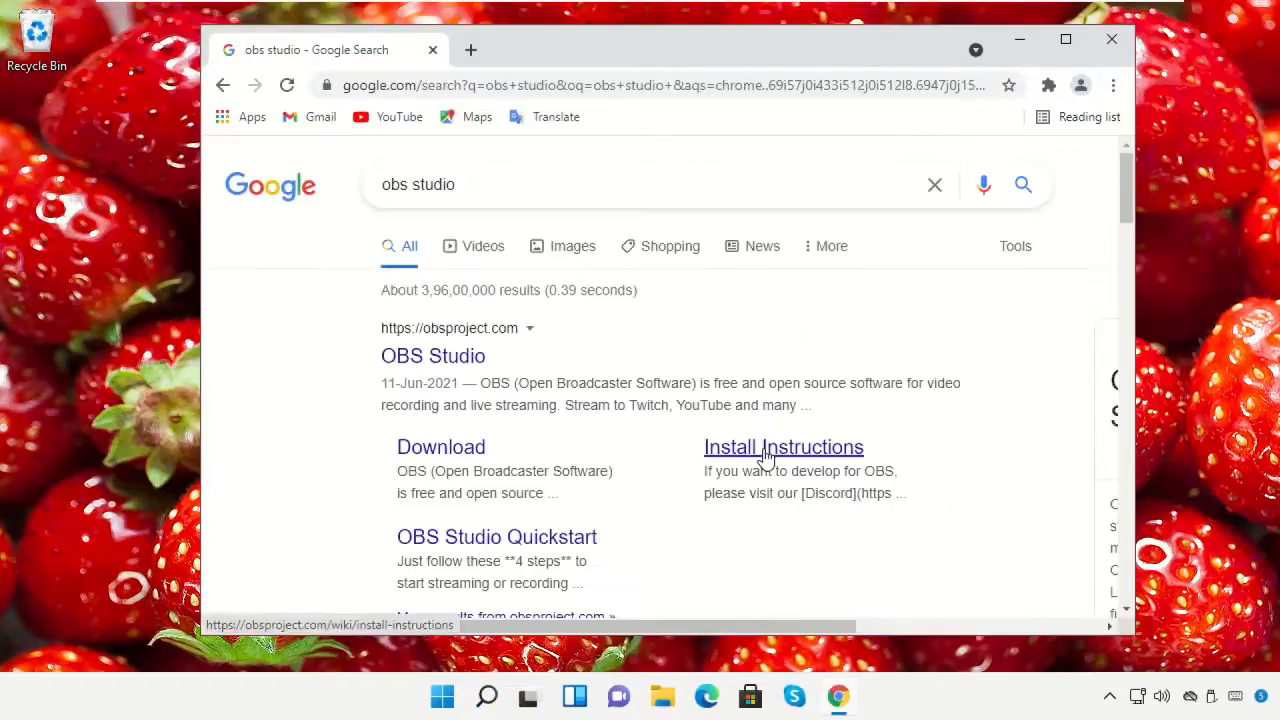
left_click(443, 360)
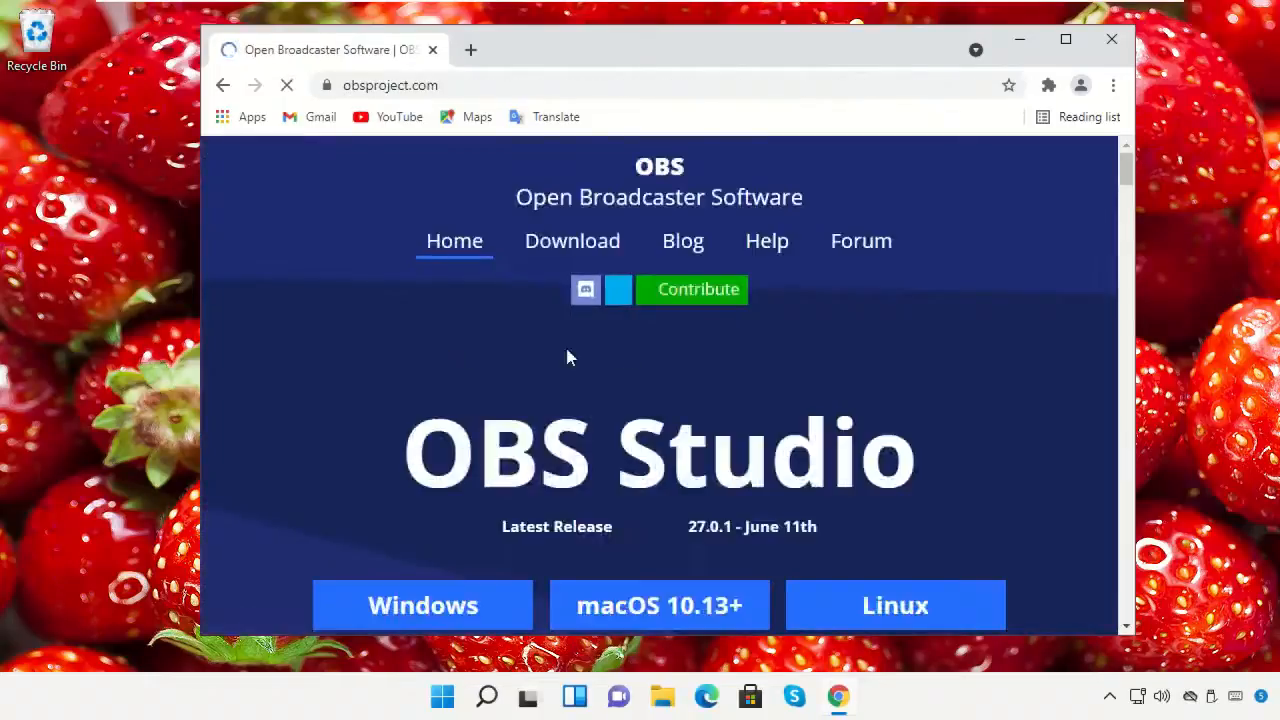
Download the Windows installer of OBS Studio from the site's home page
scroll(660, 312, "down", 1)
scroll(674, 307, "down", 1)
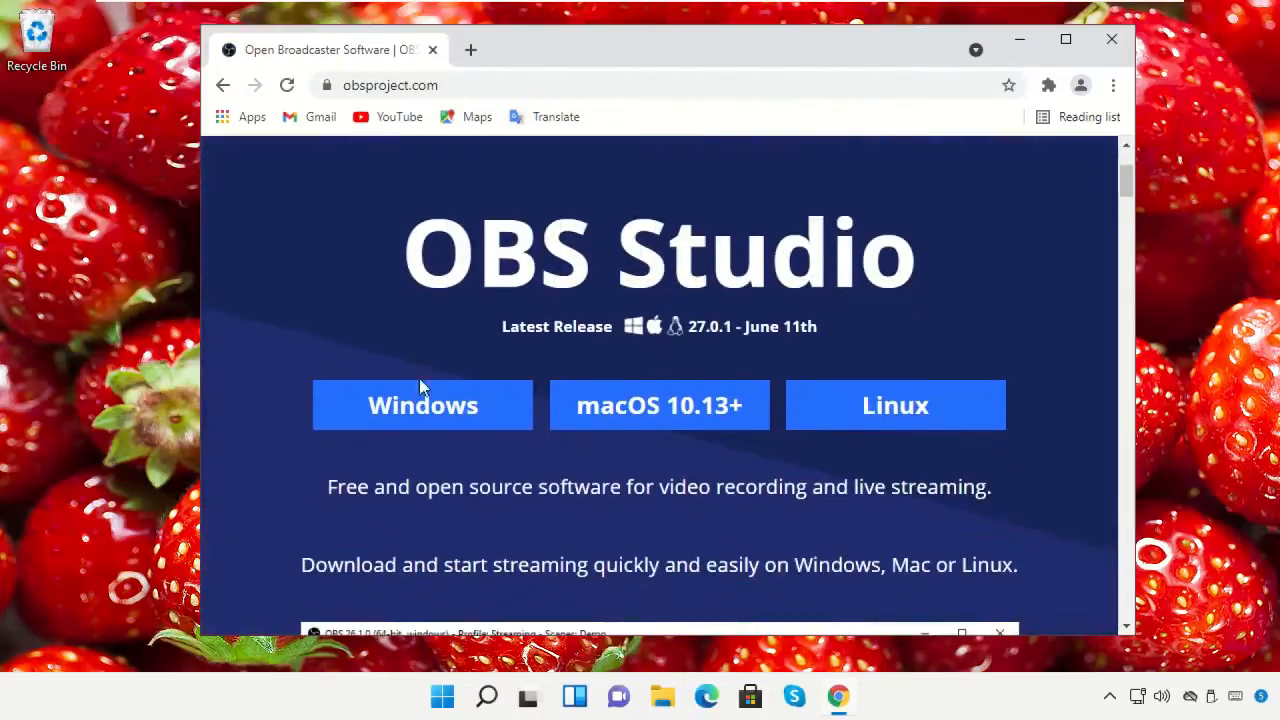
left_click(432, 402)
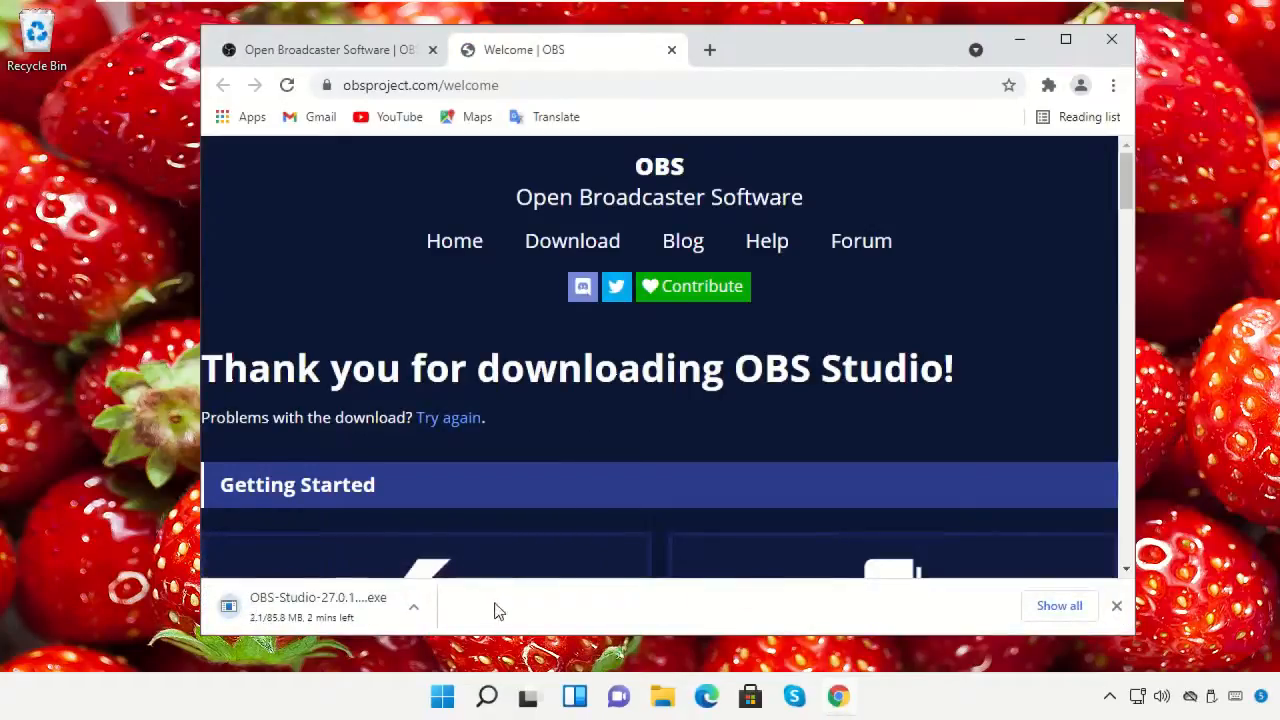
Show the downloaded OBS-Studio-27.0.1-Full-Installer-x64.exe in its folder from Chrome's downloads list and run it
left_click(1113, 85)
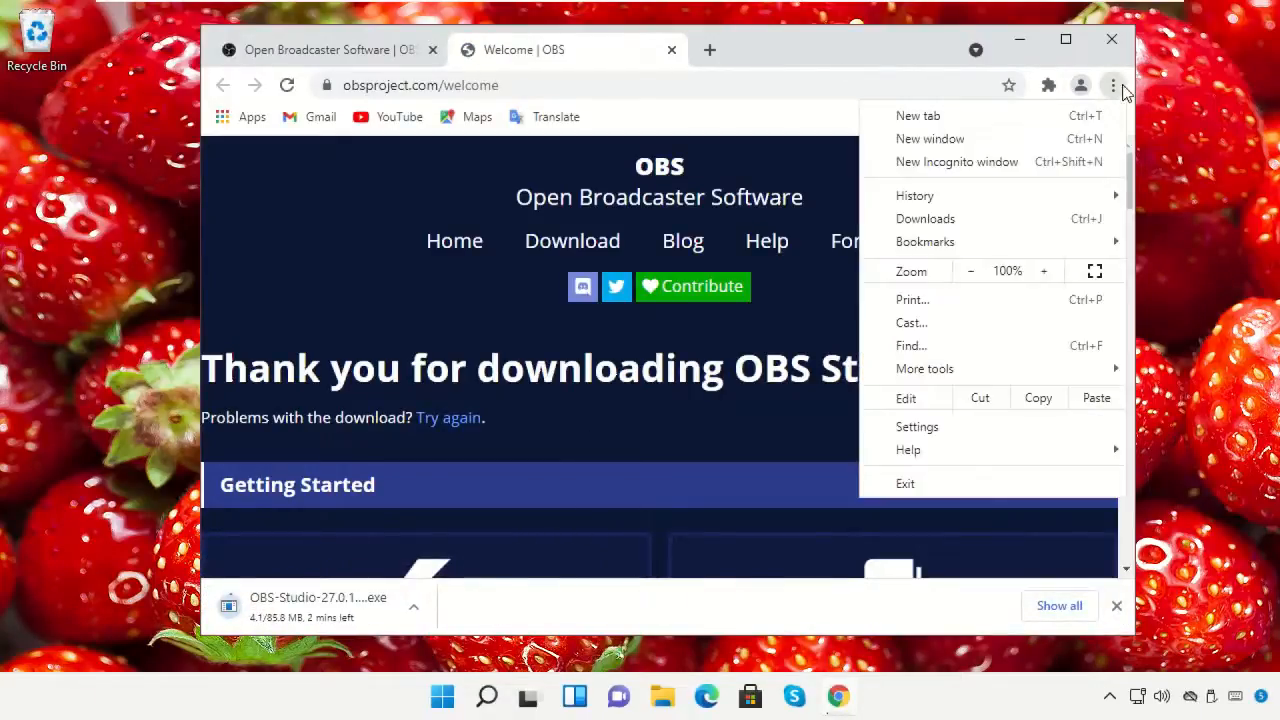
left_click(1047, 215)
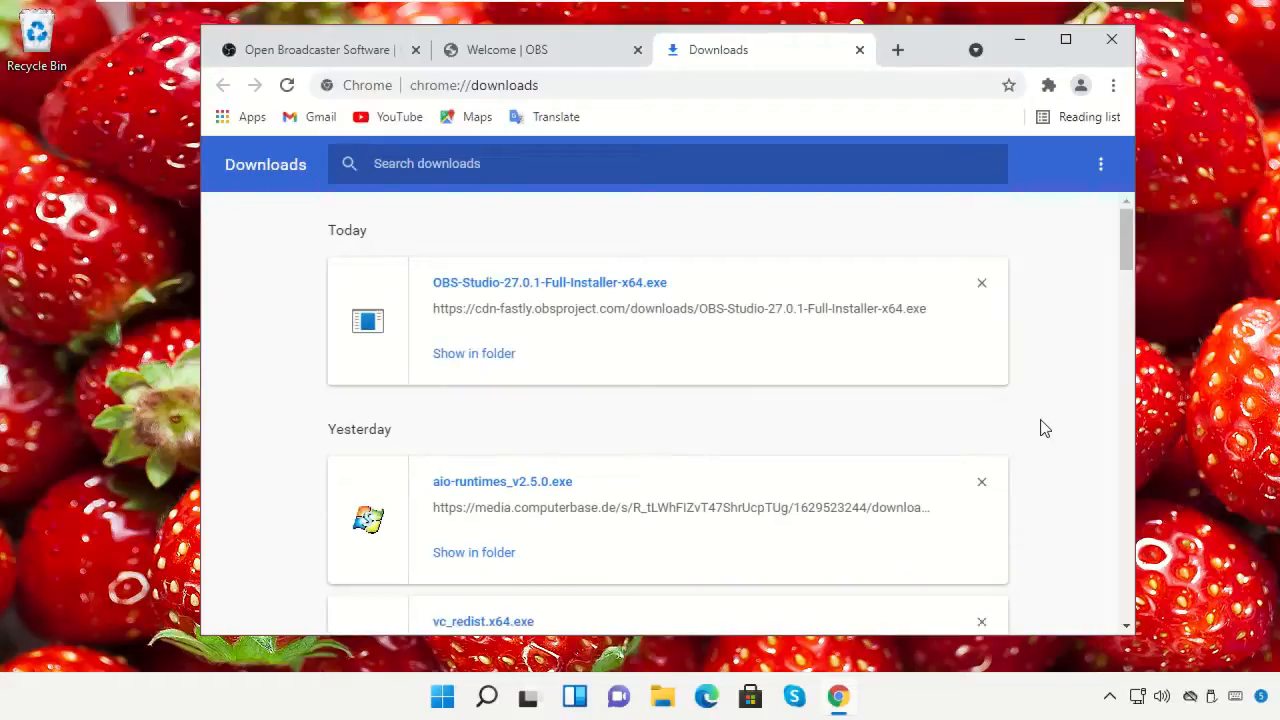
left_click(481, 354)
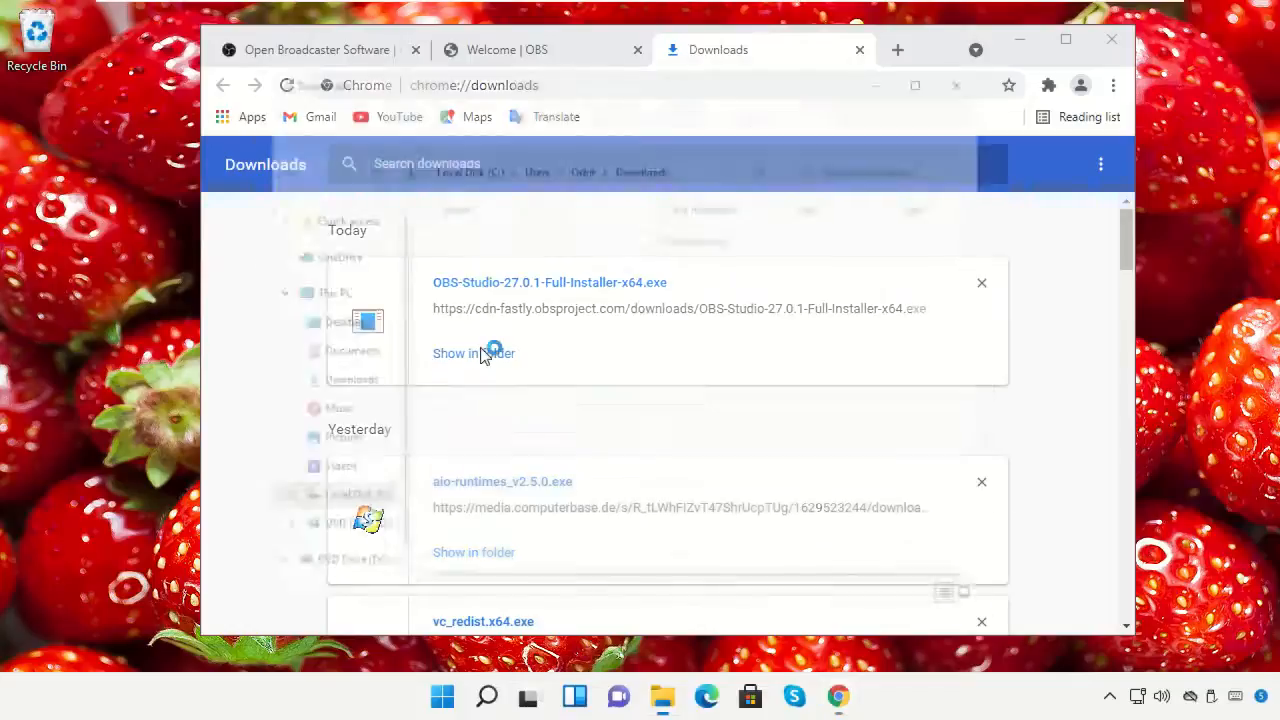
double_click(485, 256)
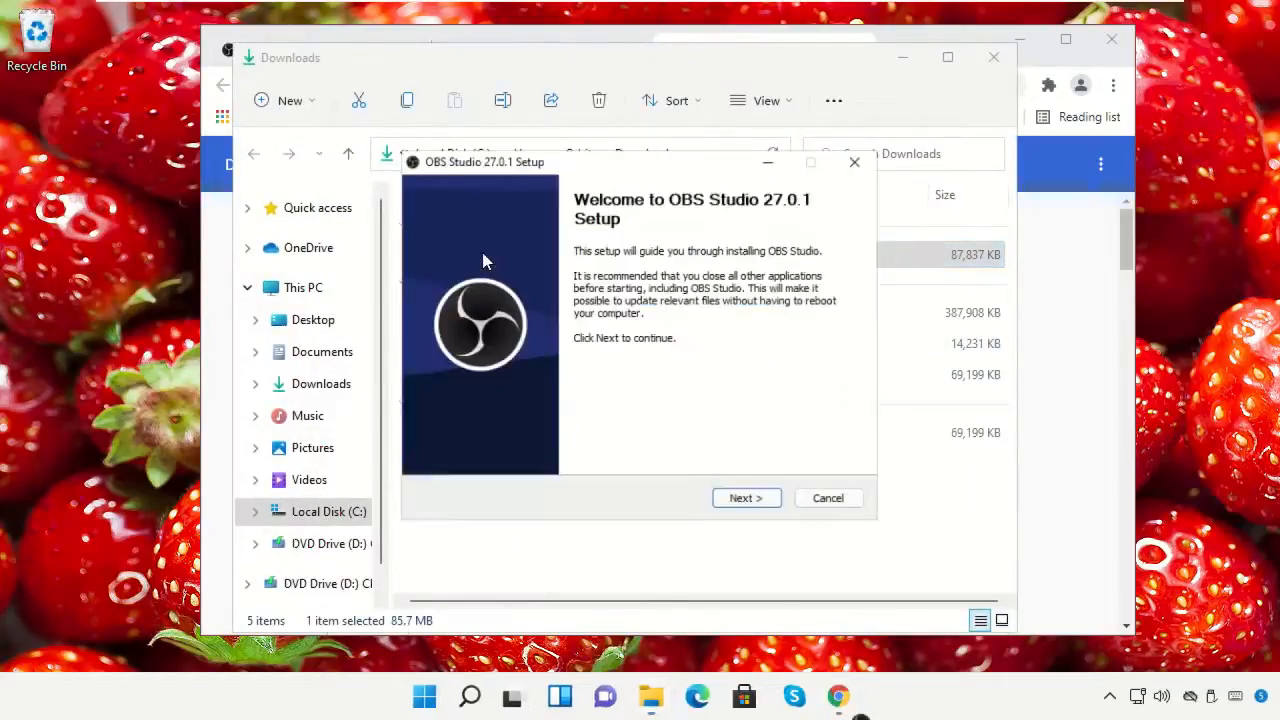
Close the Downloads folder and Chrome windows and move the OBS Studio setup window slightly upward
left_click(994, 60)
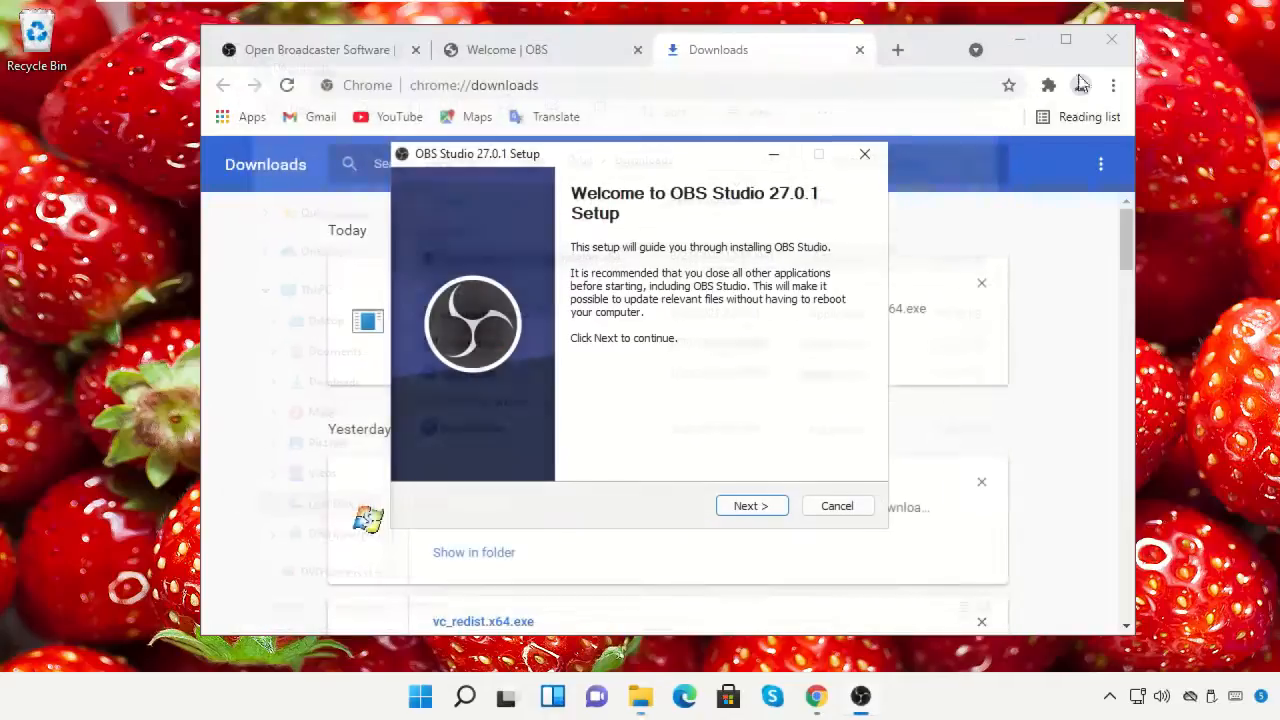
left_click(1111, 39)
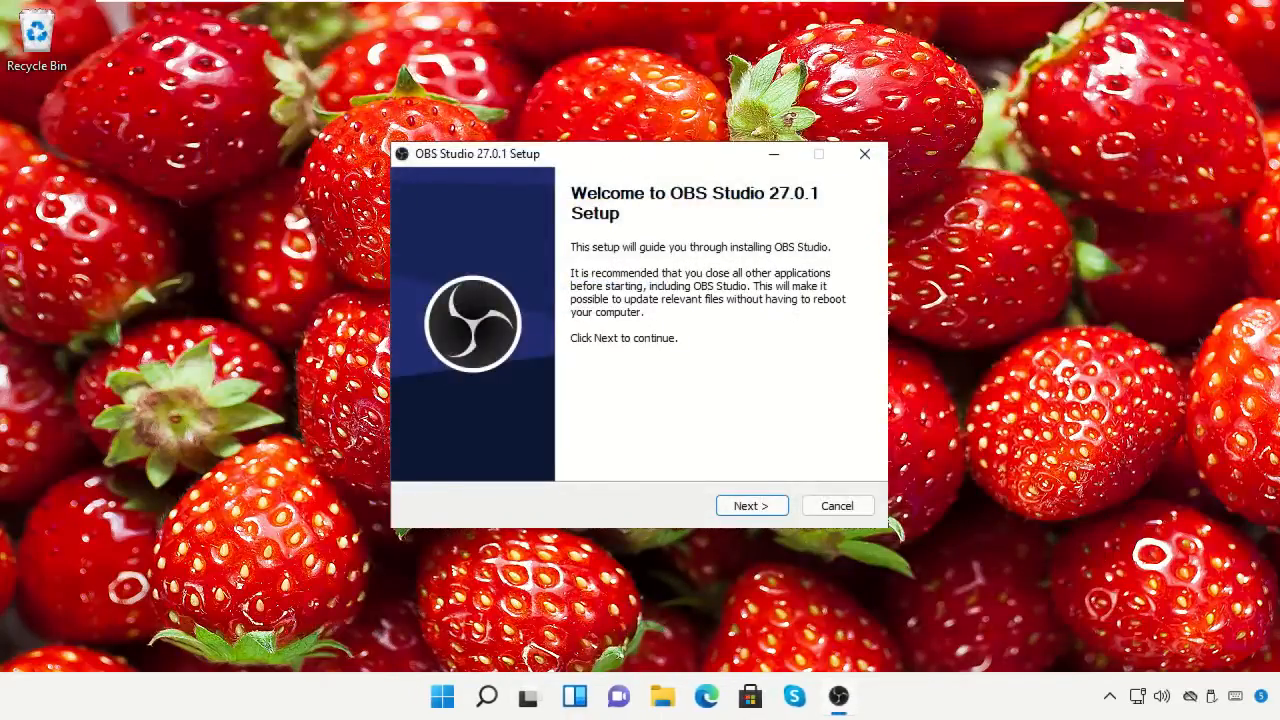
left_click_drag(717, 160, 709, 111)
Install OBS Studio 27.0.1 in C:\Program Files\obs-studio and finish the setup with the launch option enabled
left_click(744, 457)
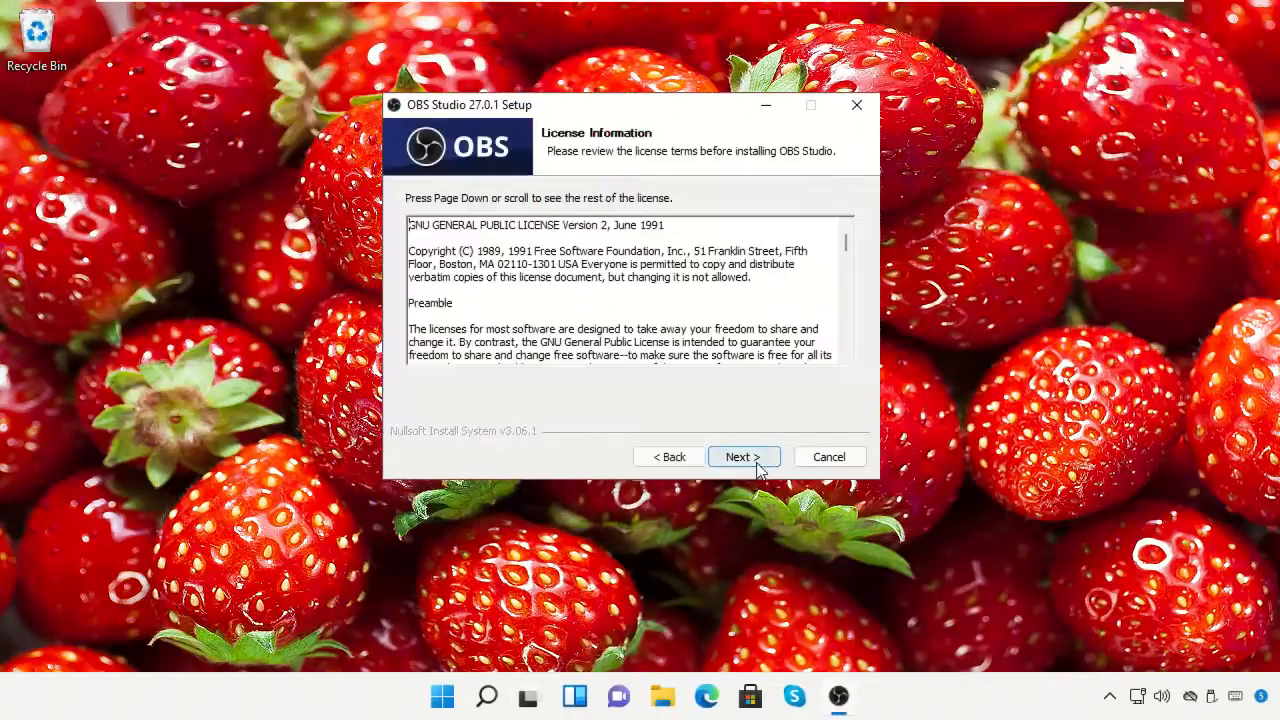
left_click(744, 457)
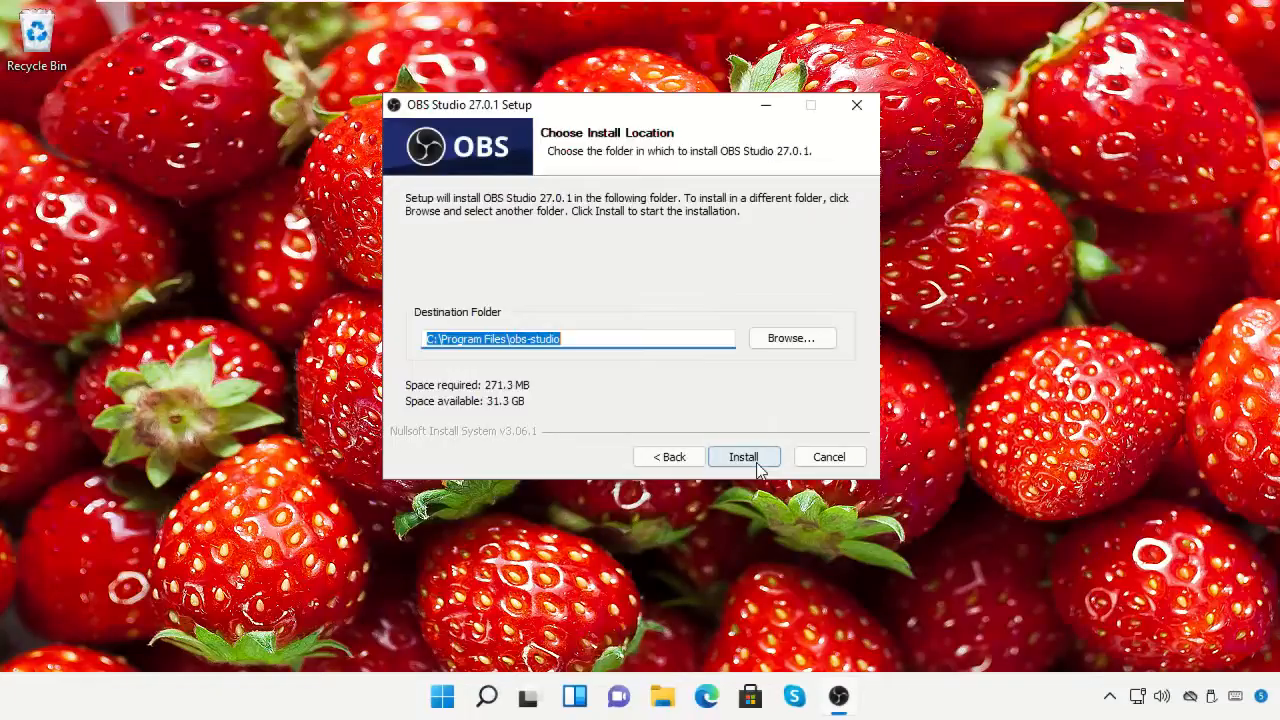
left_click(744, 457)
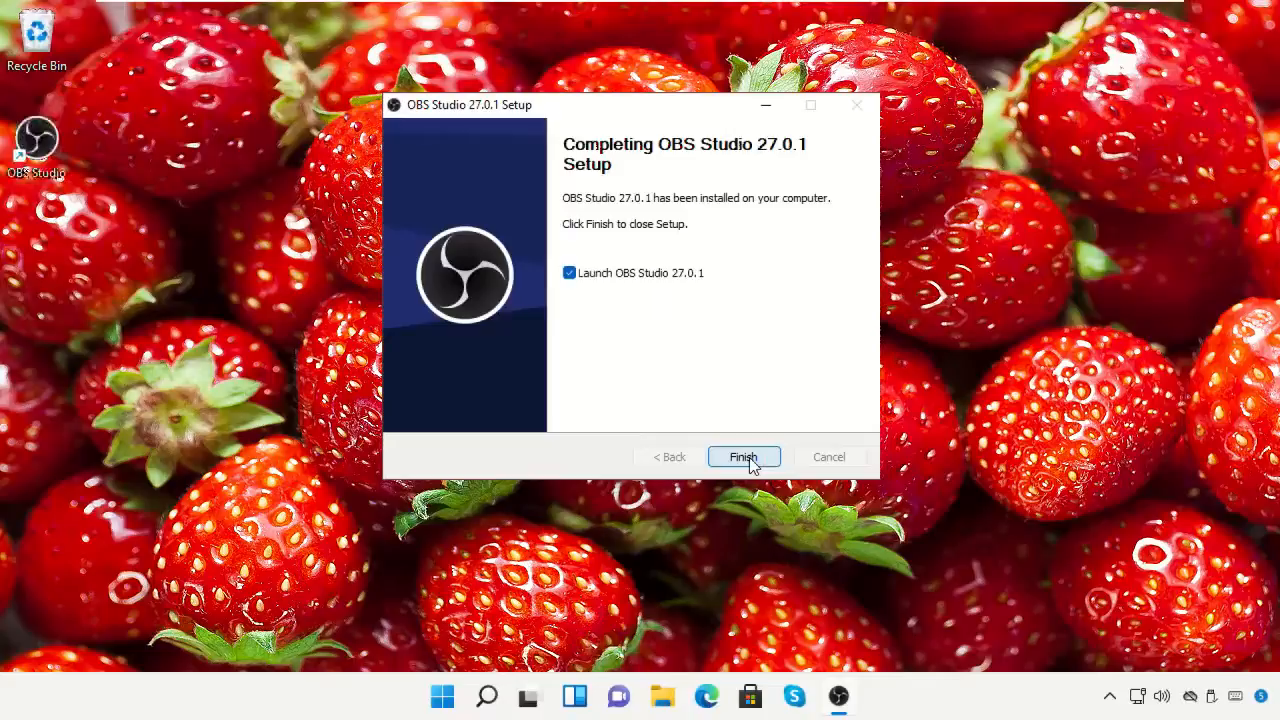
left_click(750, 460)
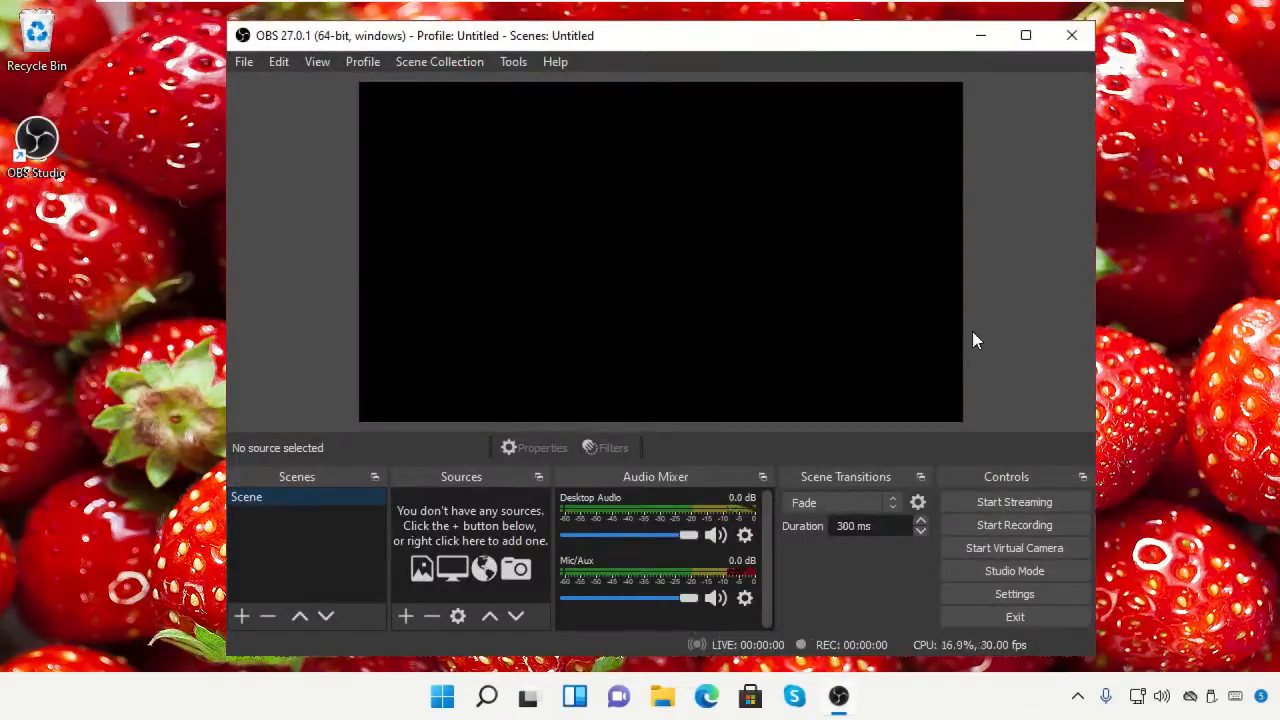
Add a new Display Capture source named Display Capture, with the Automatic capture method on Display 1 and cursor capture enabled
right_click(486, 506)
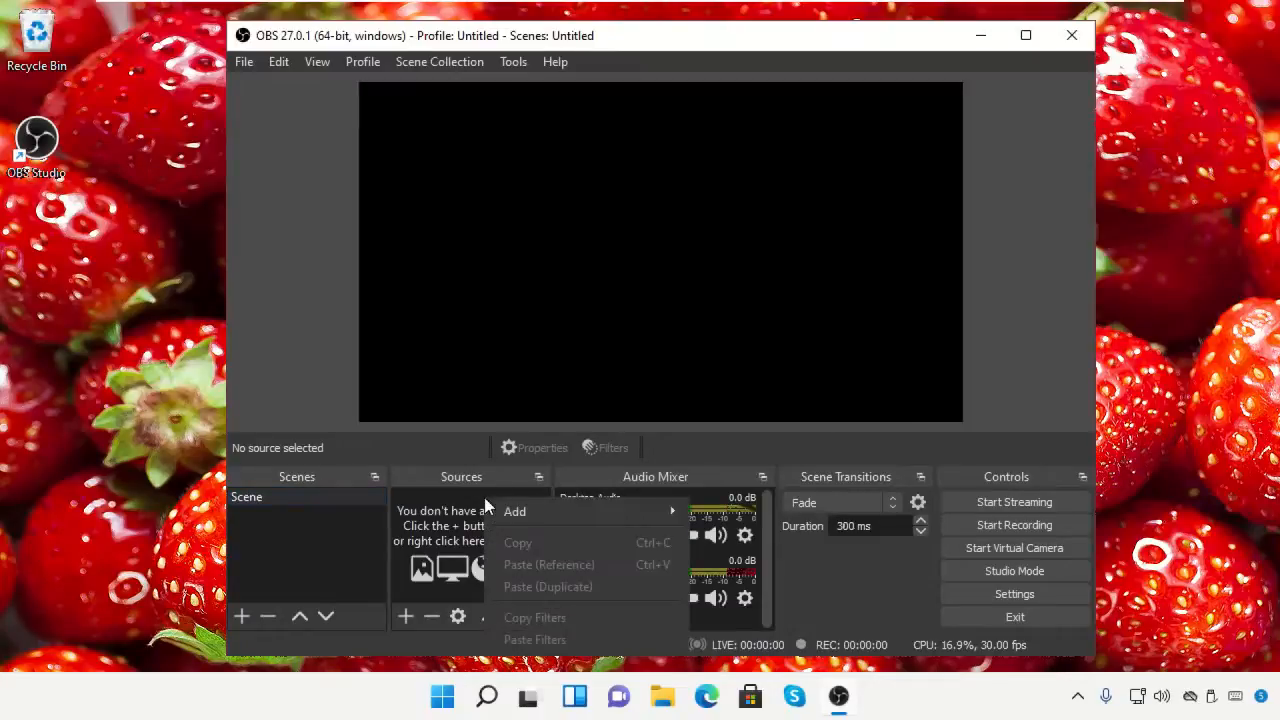
mouse_move(498, 510)
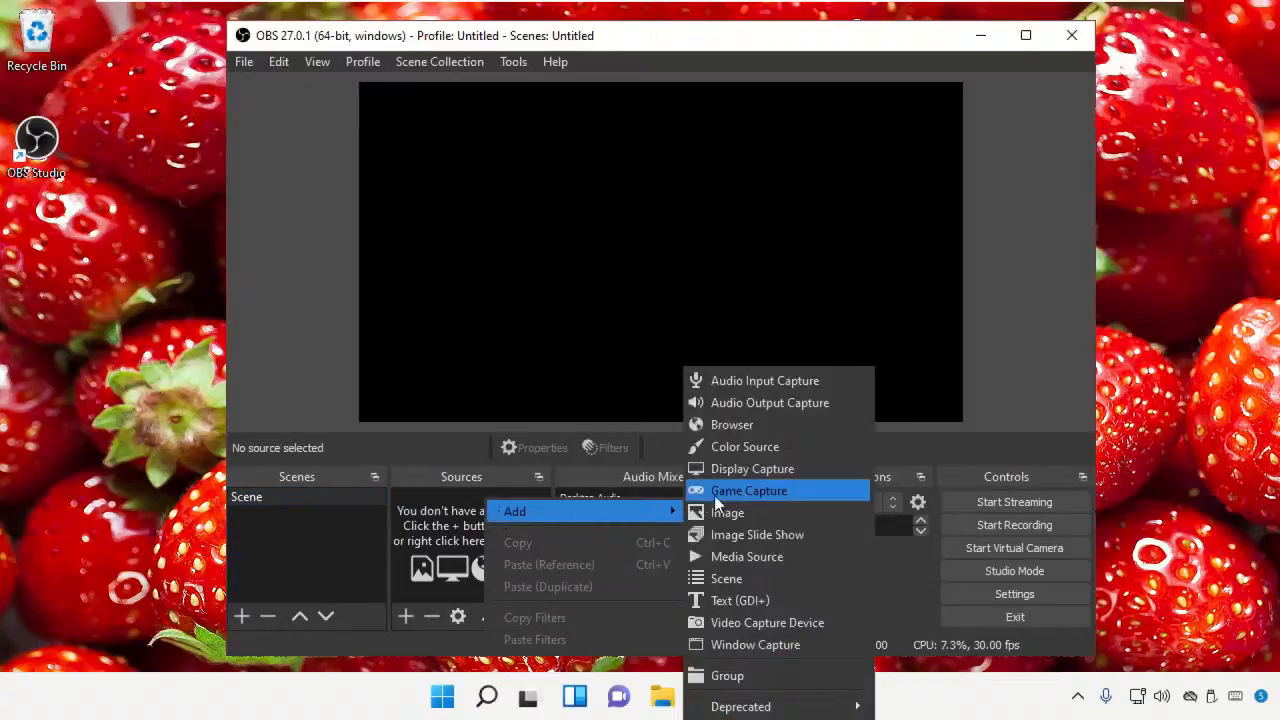
left_click(757, 474)
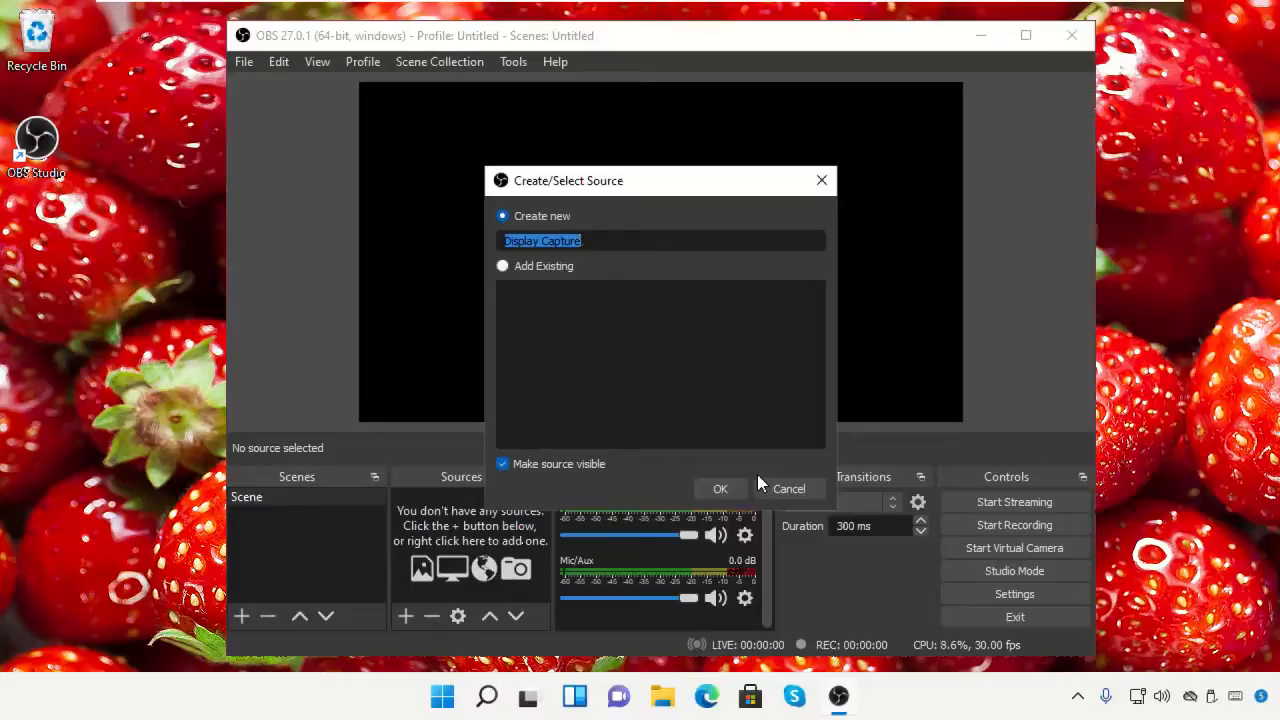
left_click(721, 488)
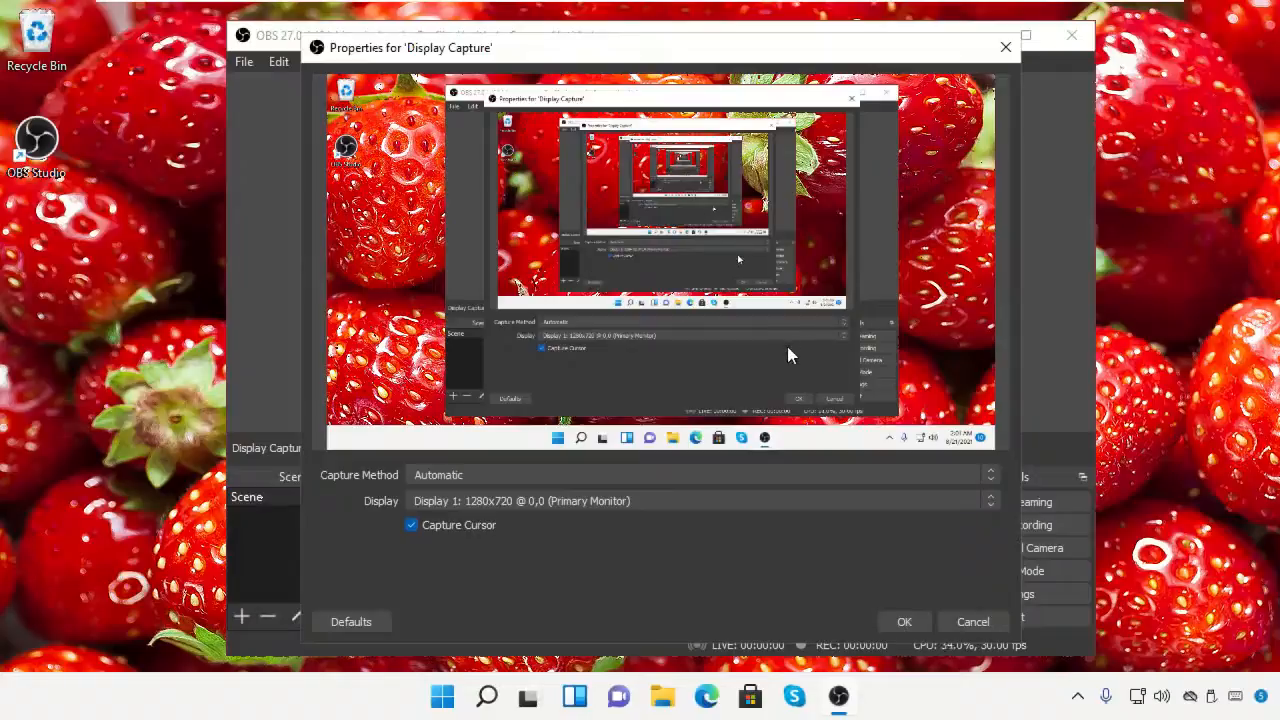
left_click(728, 475)
left_click(728, 478)
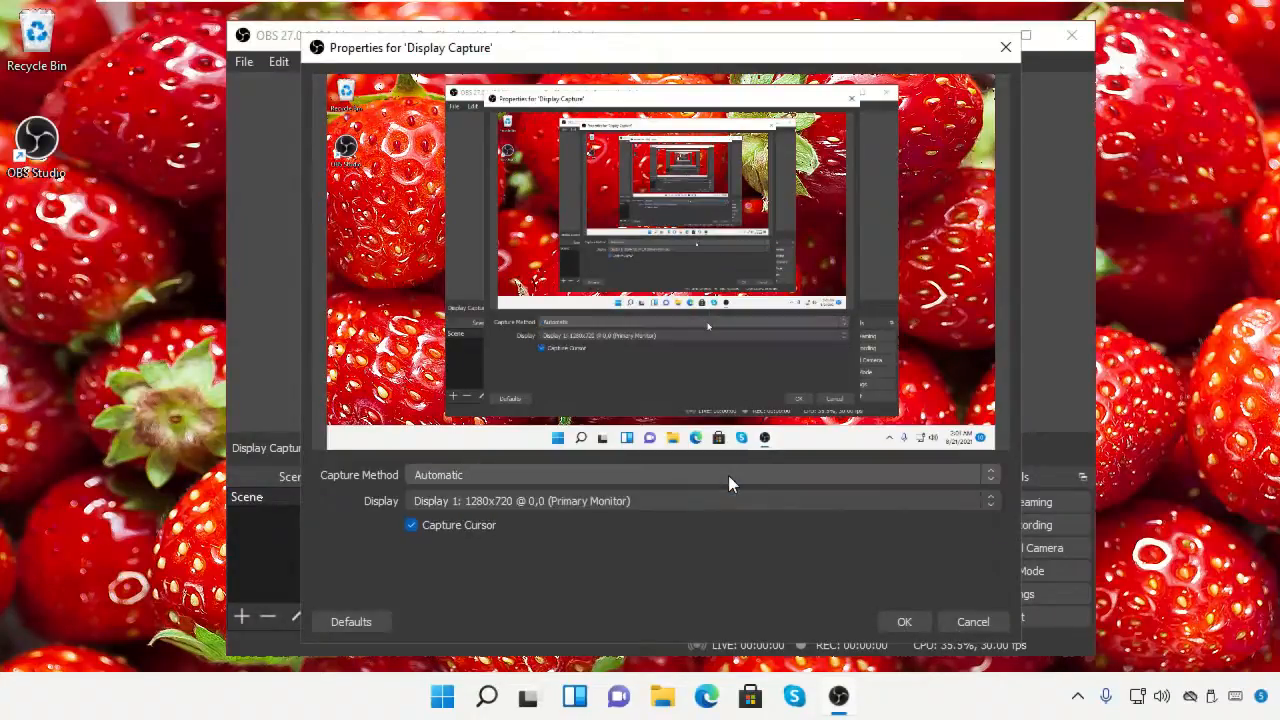
left_click(917, 622)
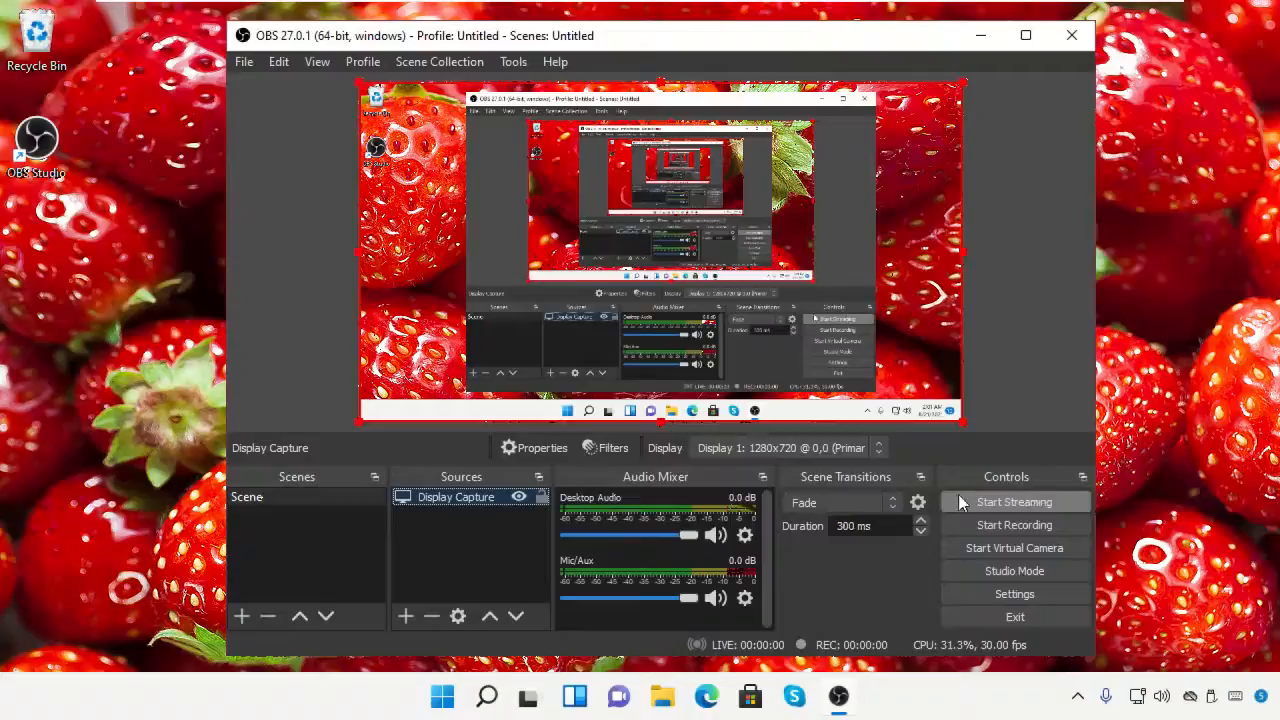
Open the OBS settings, look over the General and Stream pages, and set the output mode to Advanced
left_click(992, 591)
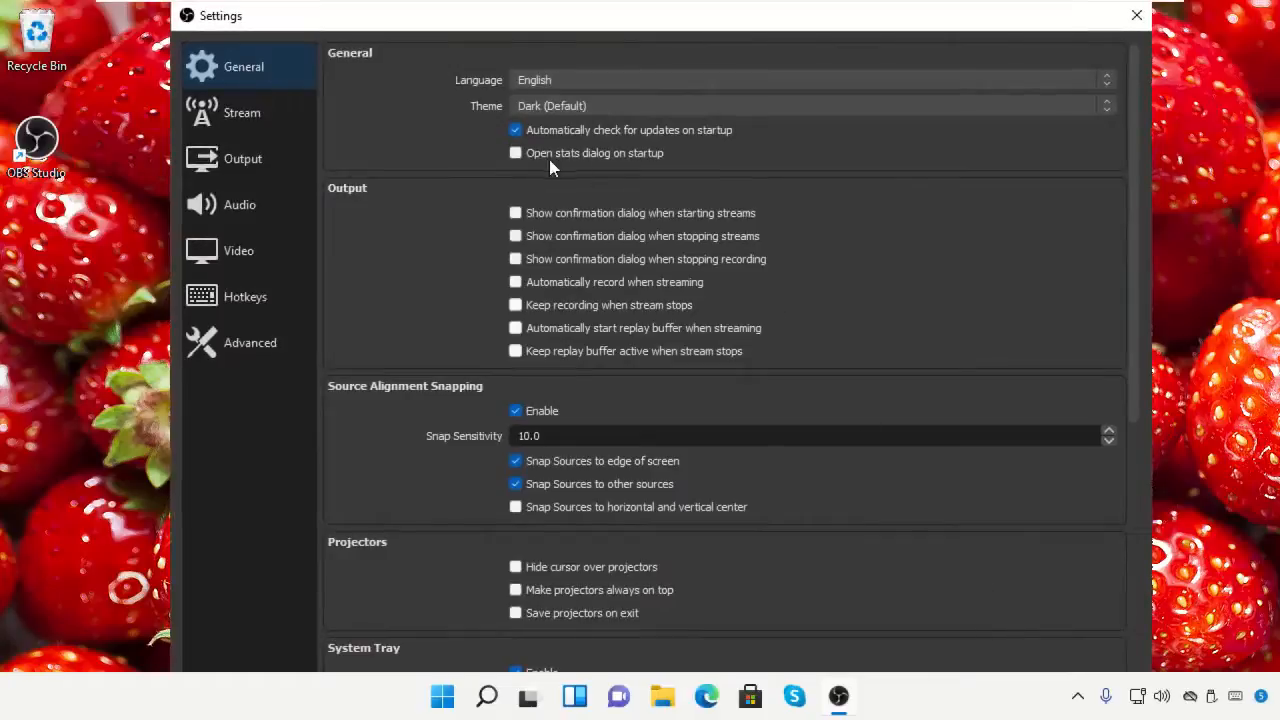
scroll(731, 177, "down", 1)
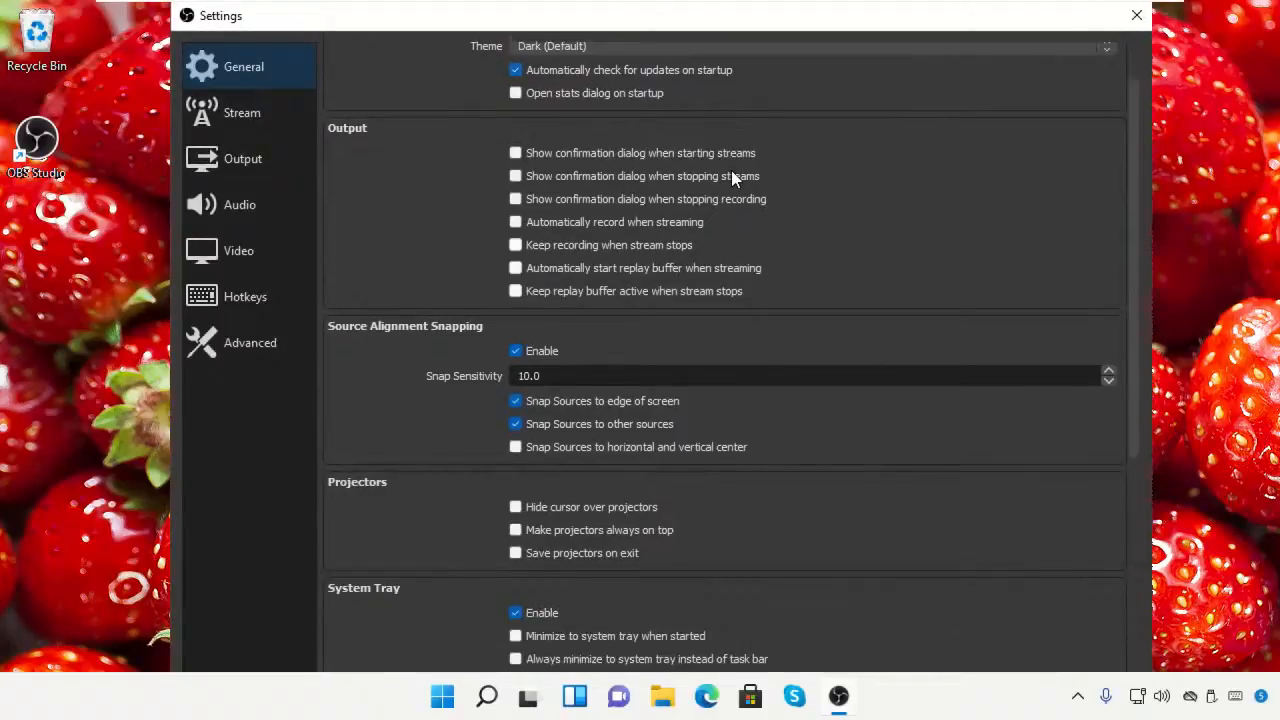
scroll(738, 192, "up", 1)
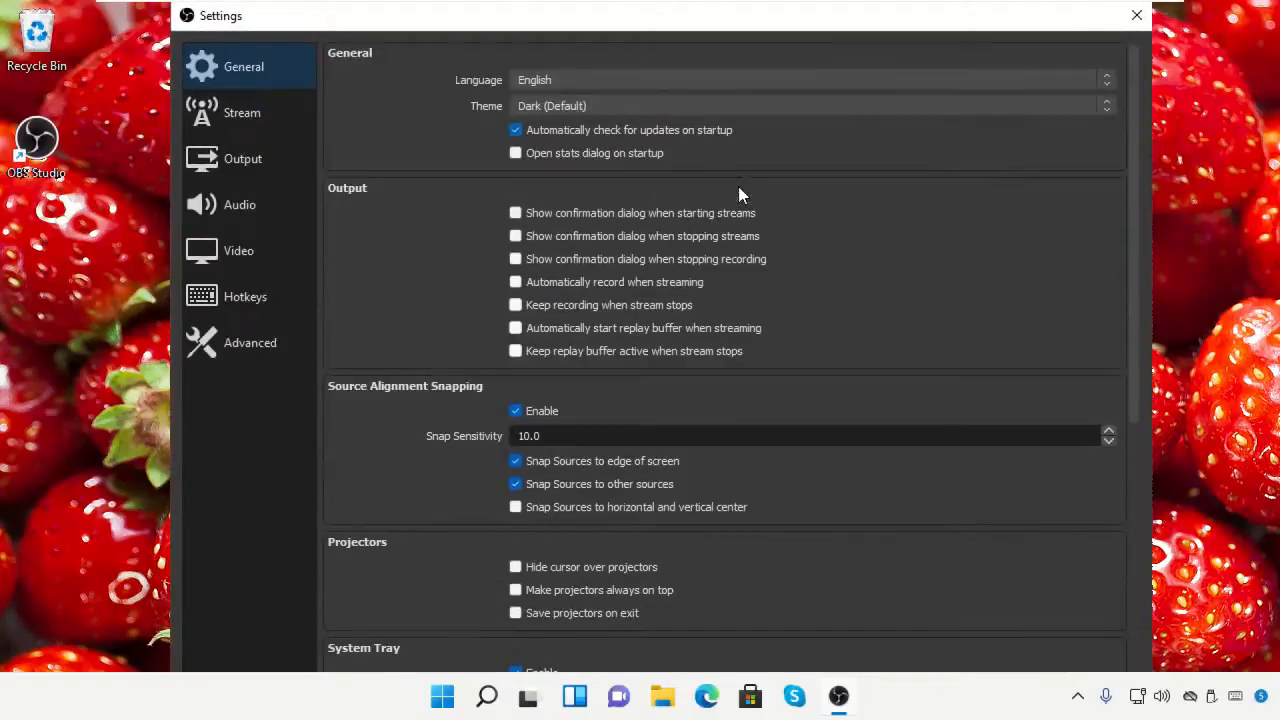
left_click(258, 113)
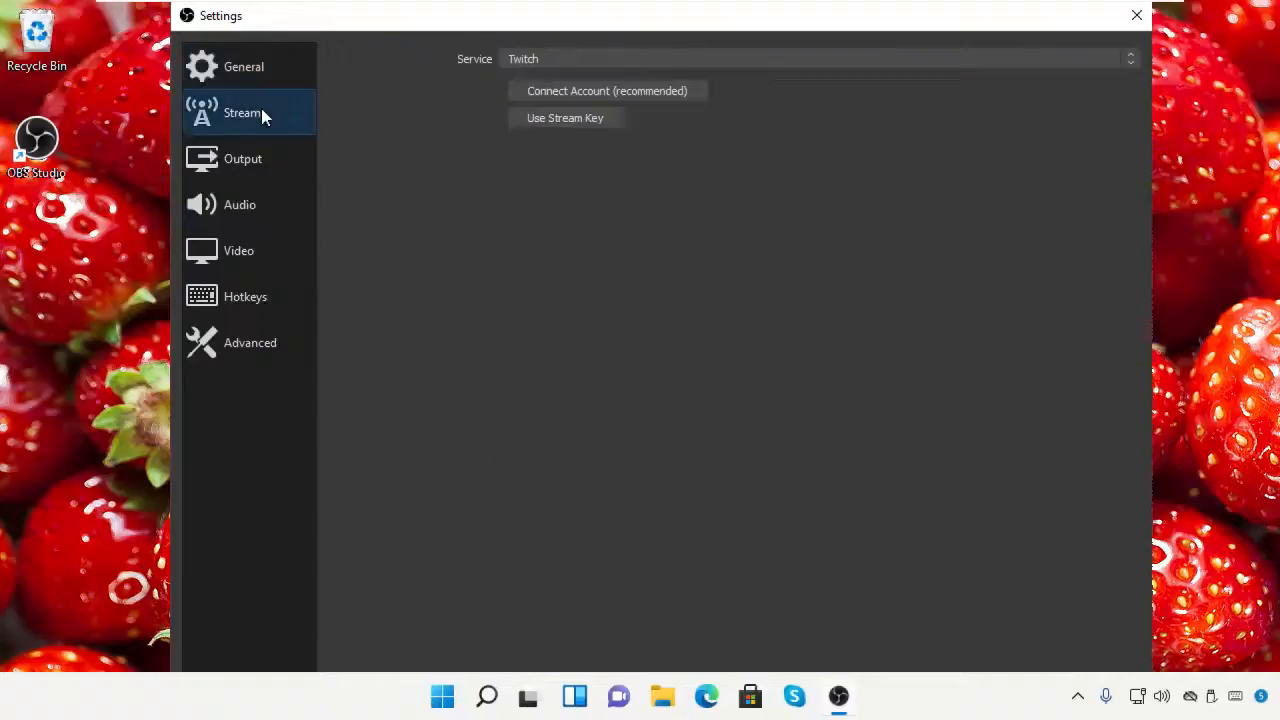
left_click(261, 175)
left_click(864, 56)
left_click(860, 82)
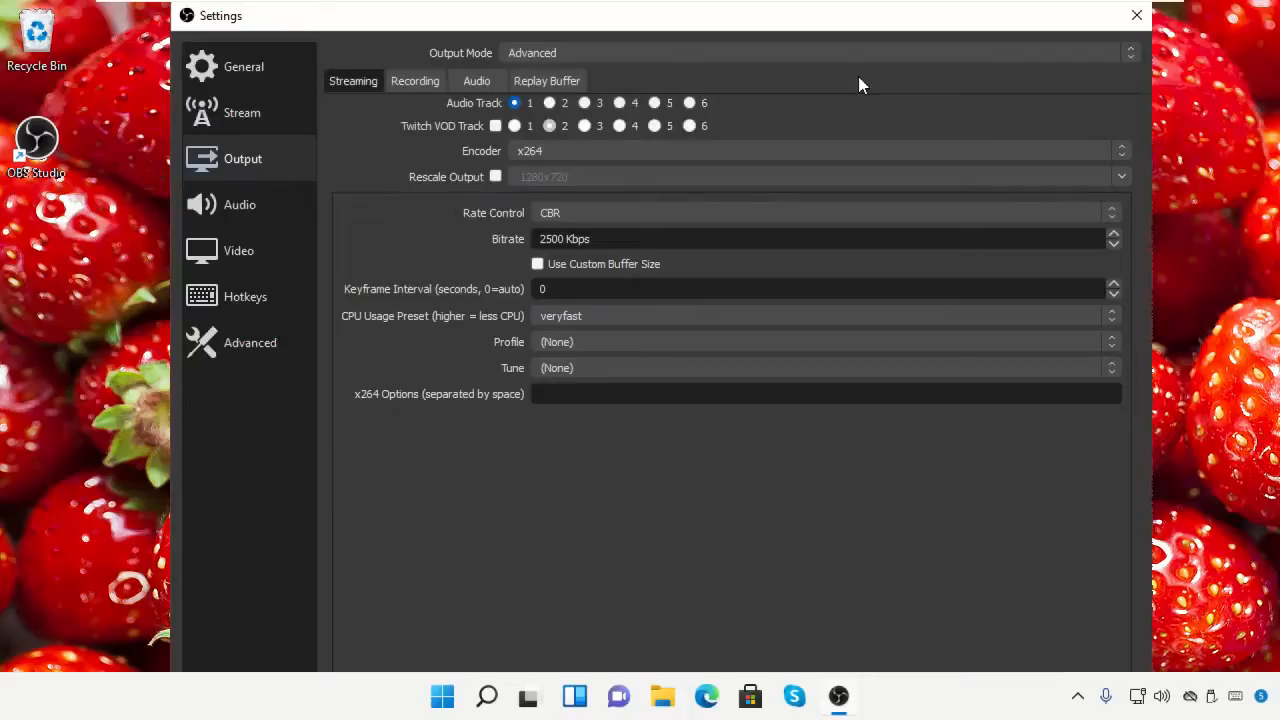
In the recording output settings, choose the Standard type and enable Generate File Name without Space
left_click(422, 84)
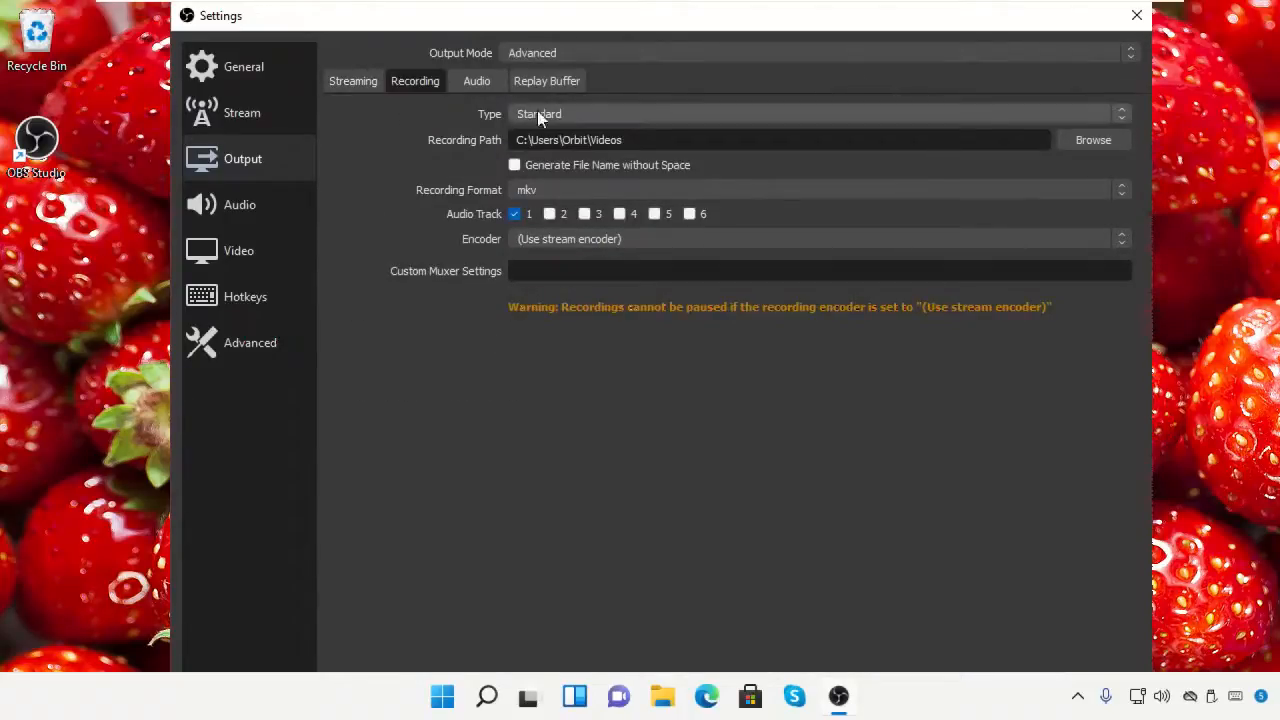
left_click(613, 116)
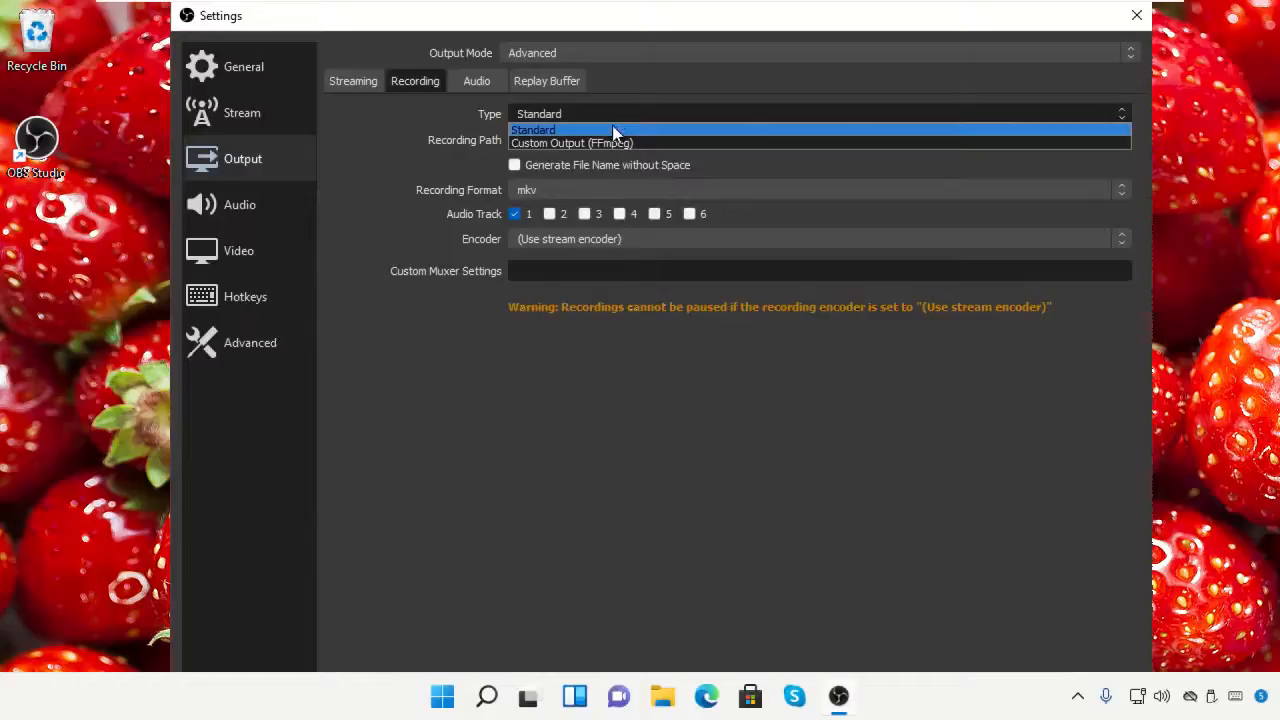
left_click(612, 125)
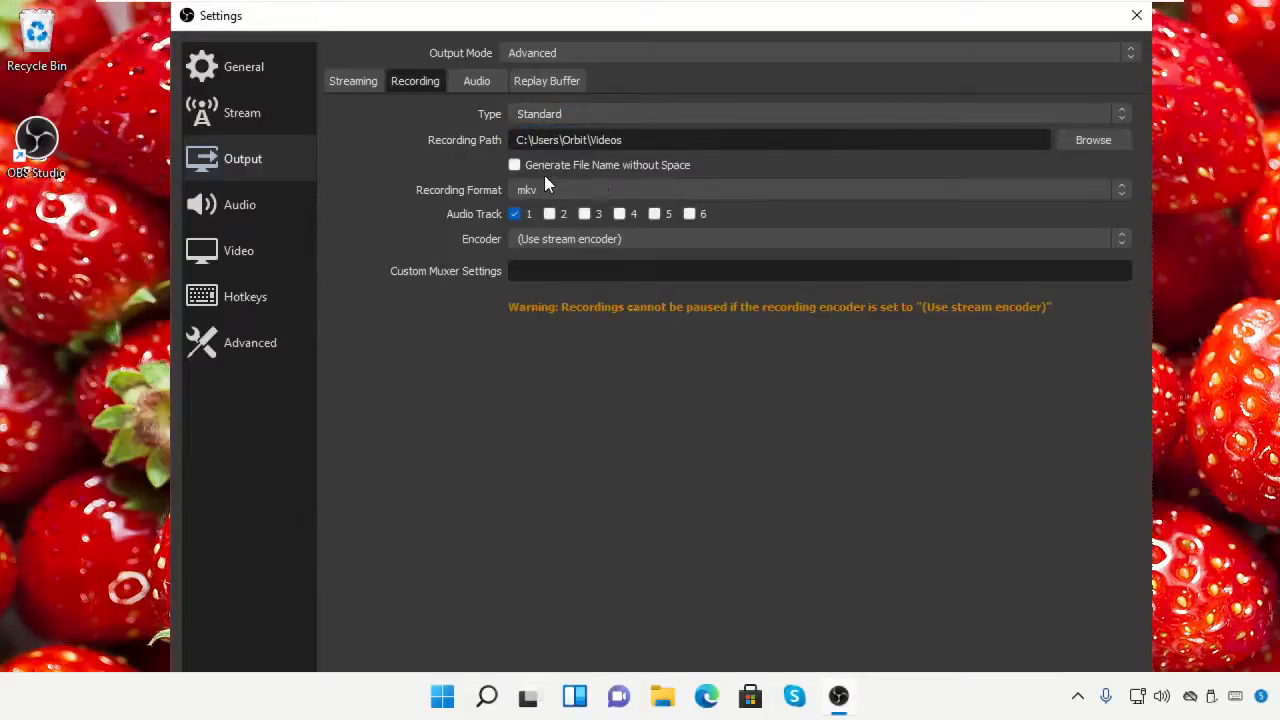
left_click(515, 165)
Set the recording path to the Captures folder inside Videos
left_click(1093, 140)
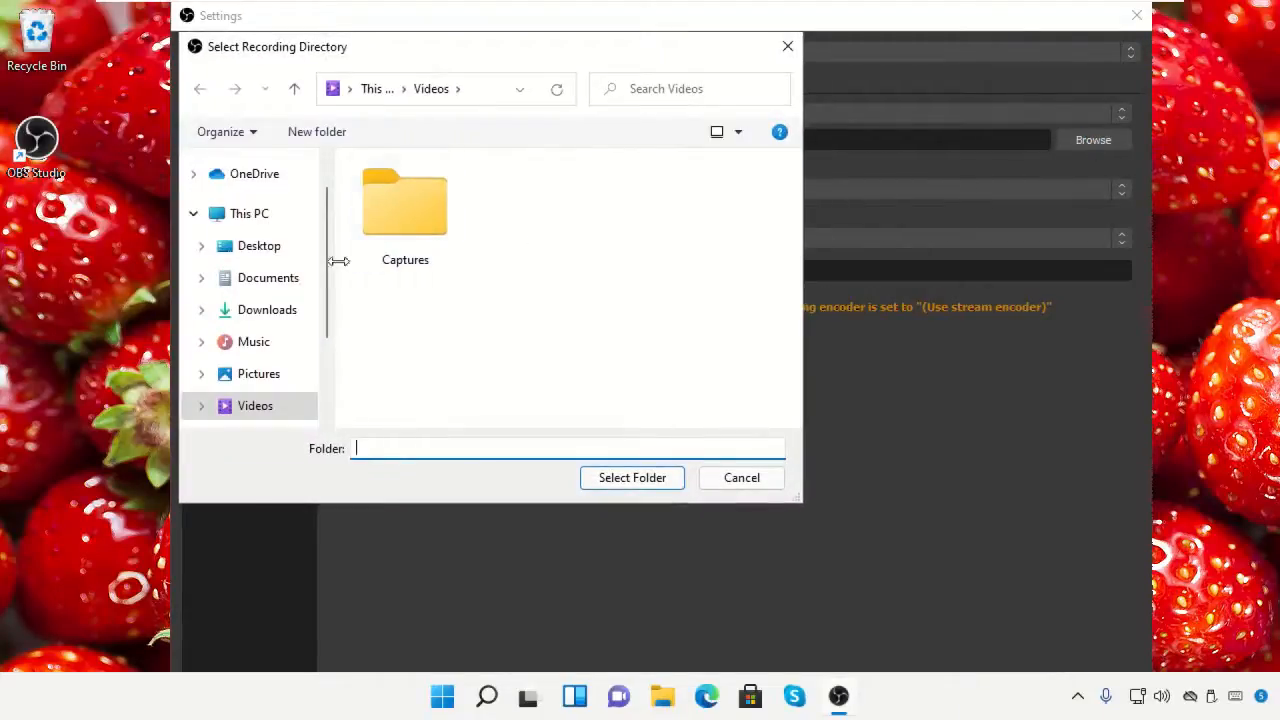
scroll(283, 300, "down", 1)
left_click(270, 367)
left_click(445, 208)
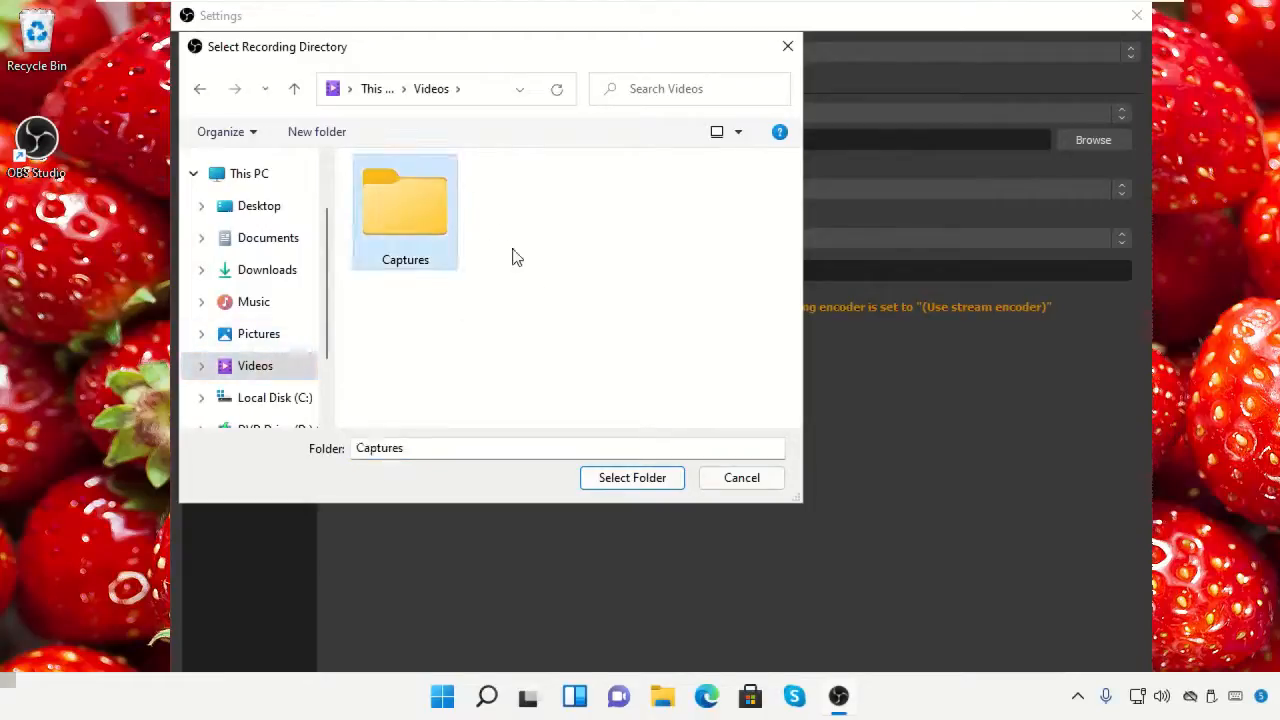
left_click(636, 479)
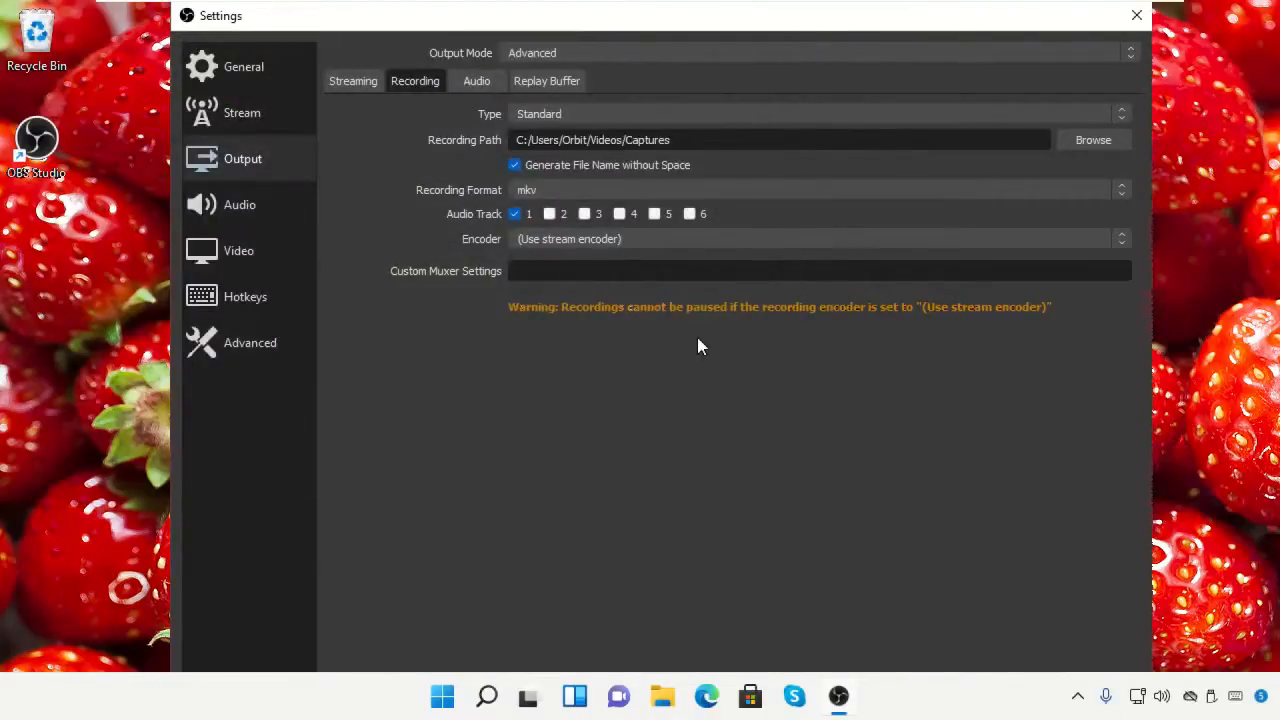
Choose the stream encoder as the recording encoder and set the recording format to mp4
left_click(598, 243)
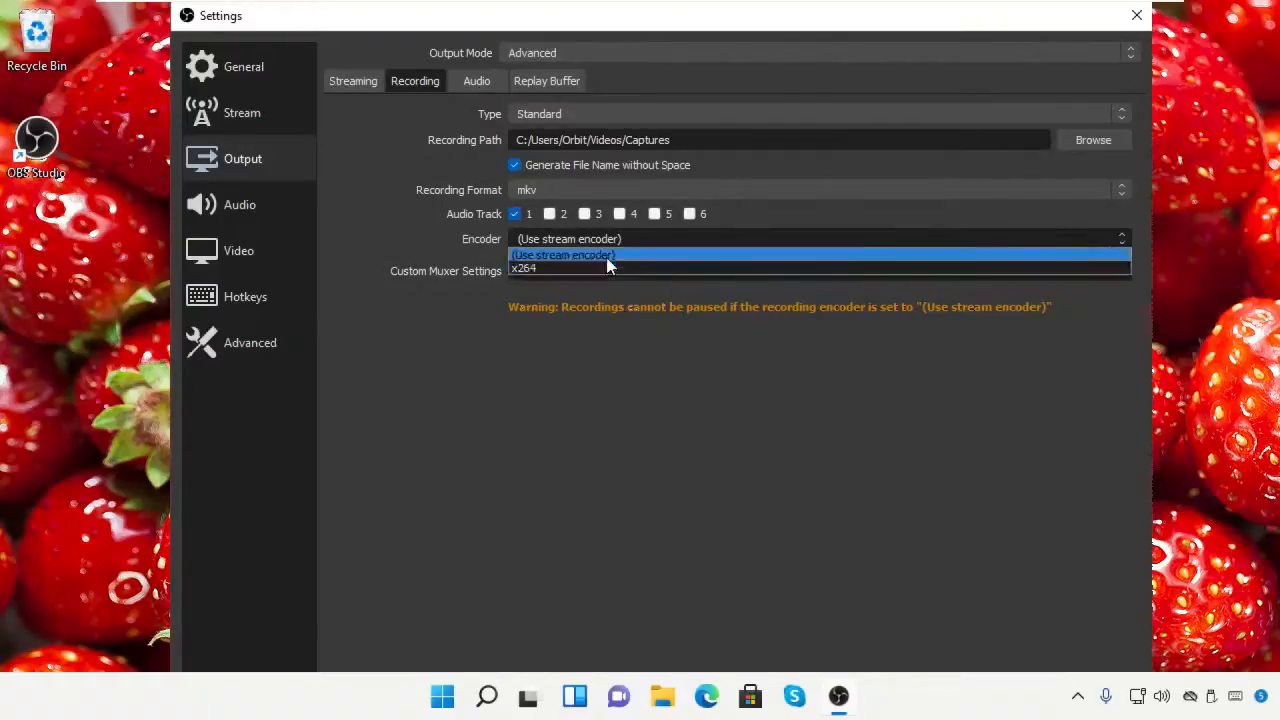
left_click(604, 258)
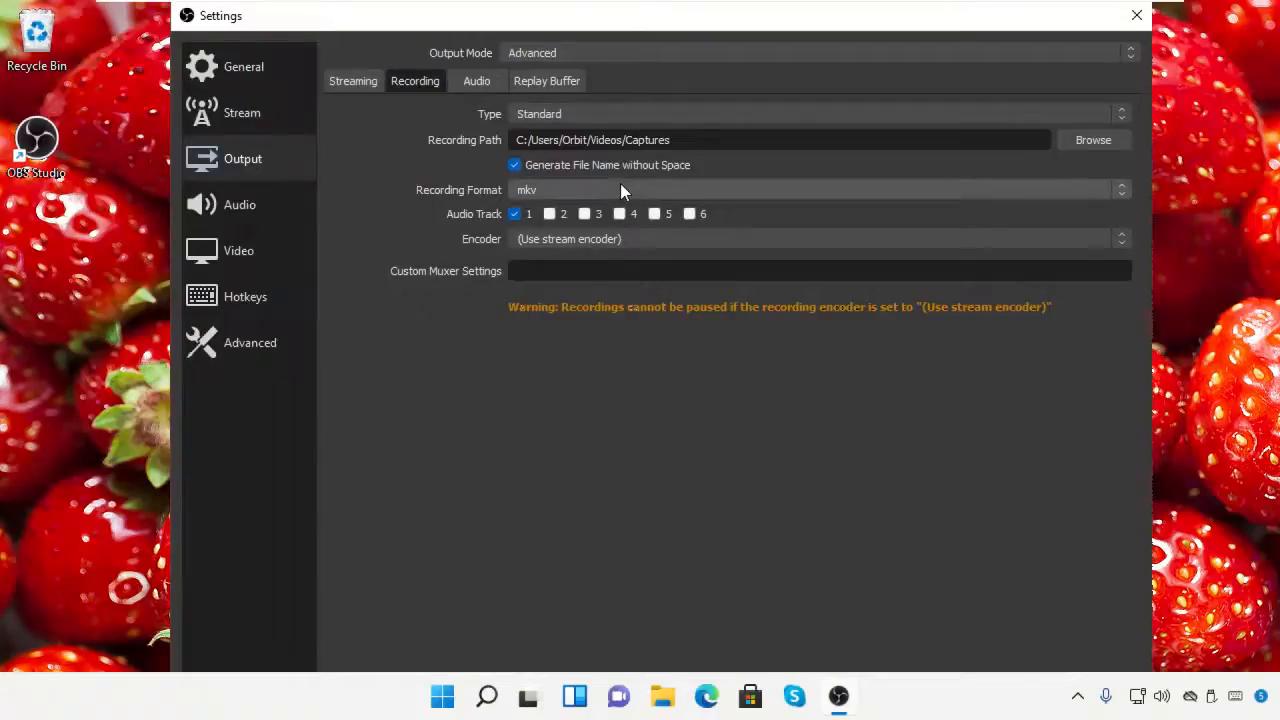
left_click(620, 189)
left_click(614, 219)
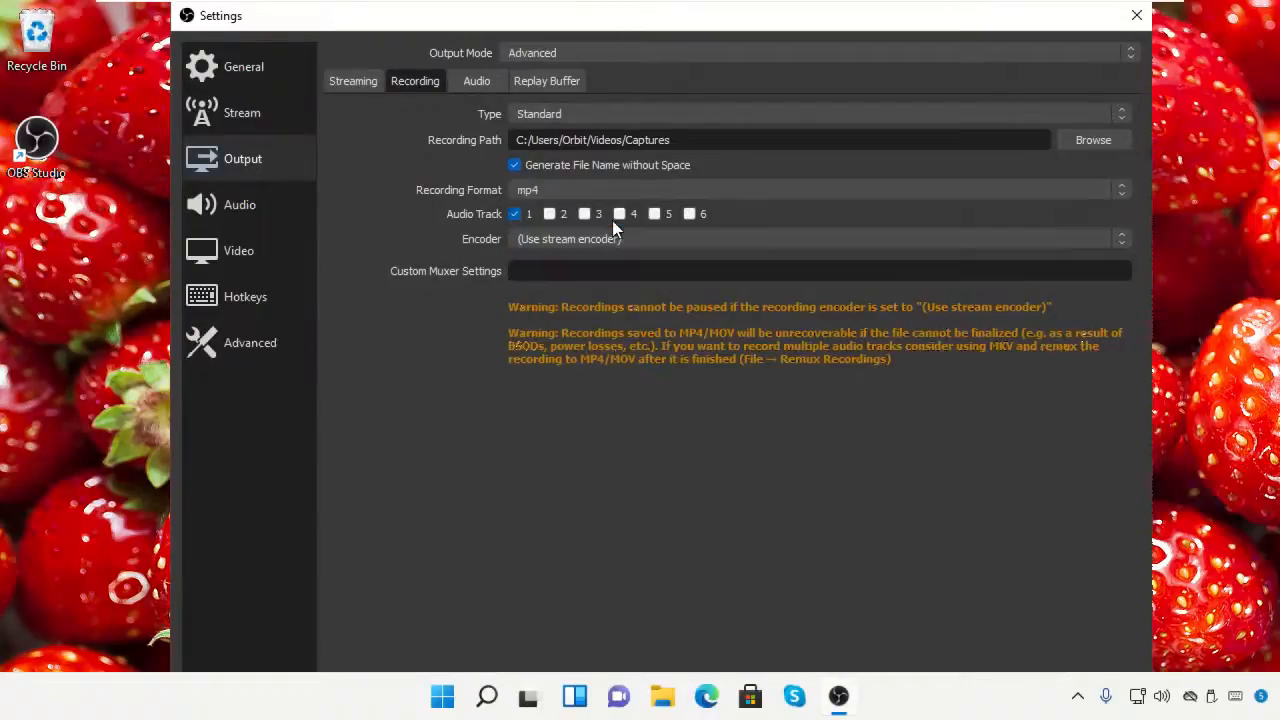
In the audio settings, set Mic/Auxiliary Audio to Microphone (High Definition Audio Device)
left_click(258, 204)
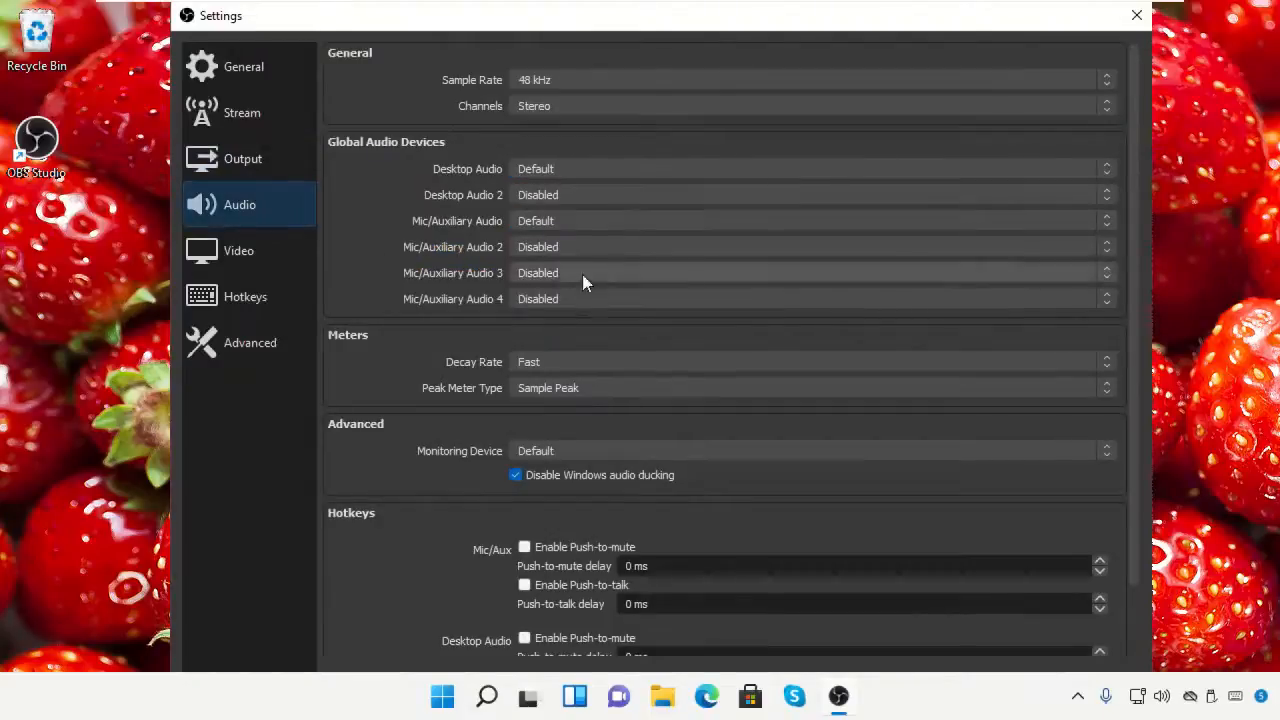
left_click(615, 220)
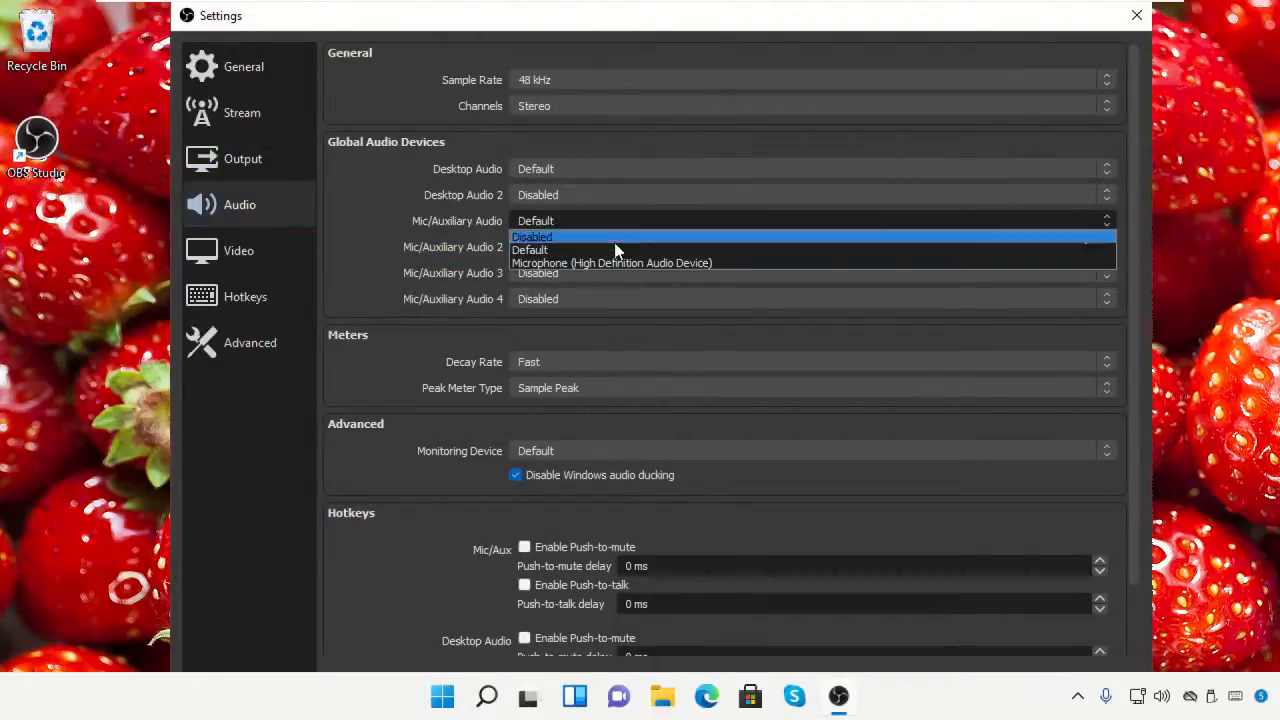
left_click(614, 262)
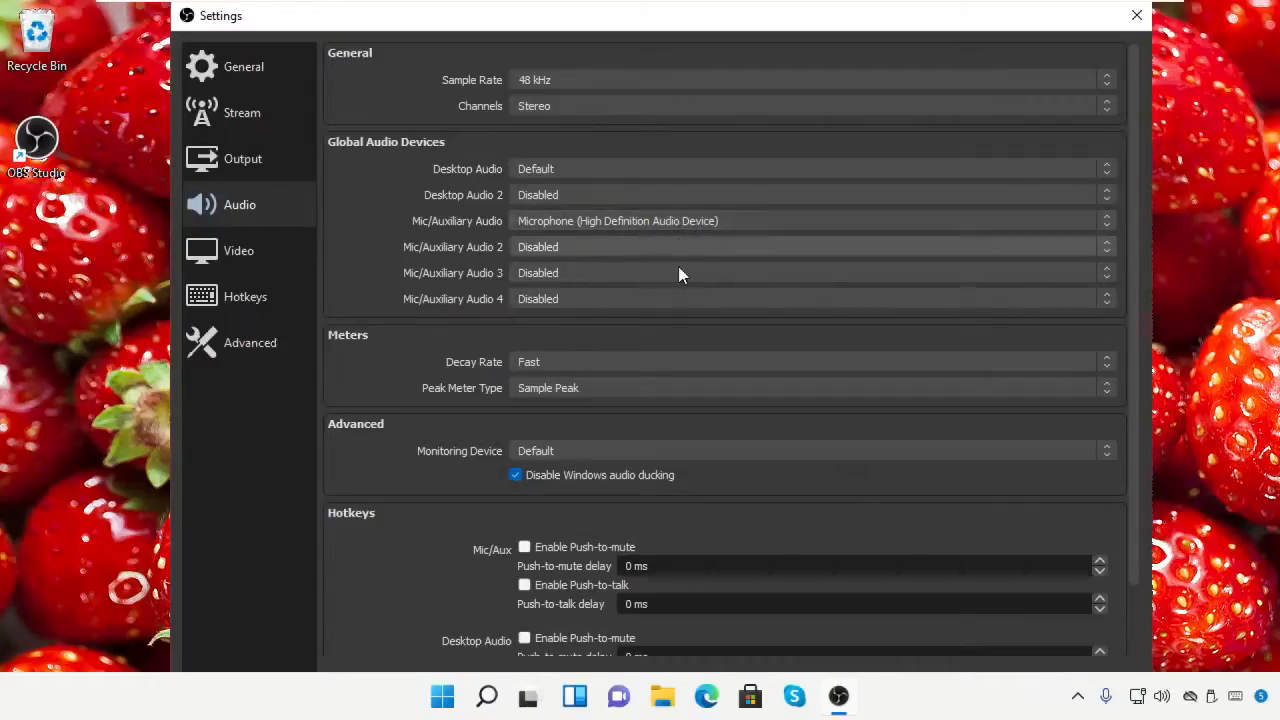
Review the video resolution and FPS settings, then save all settings and close the dialog
left_click(260, 250)
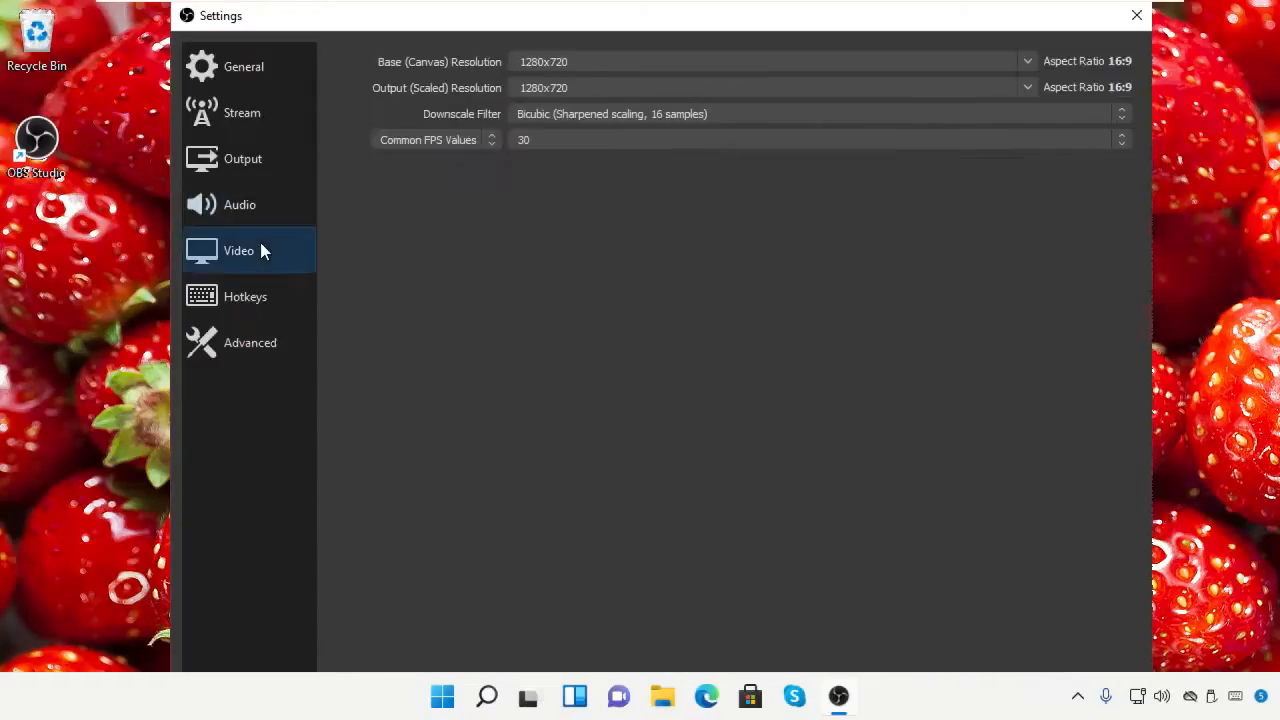
mouse_move(720, 9)
left_mouse_down()
mouse_move(720, 49)
mouse_move(720, 20)
left_mouse_up()
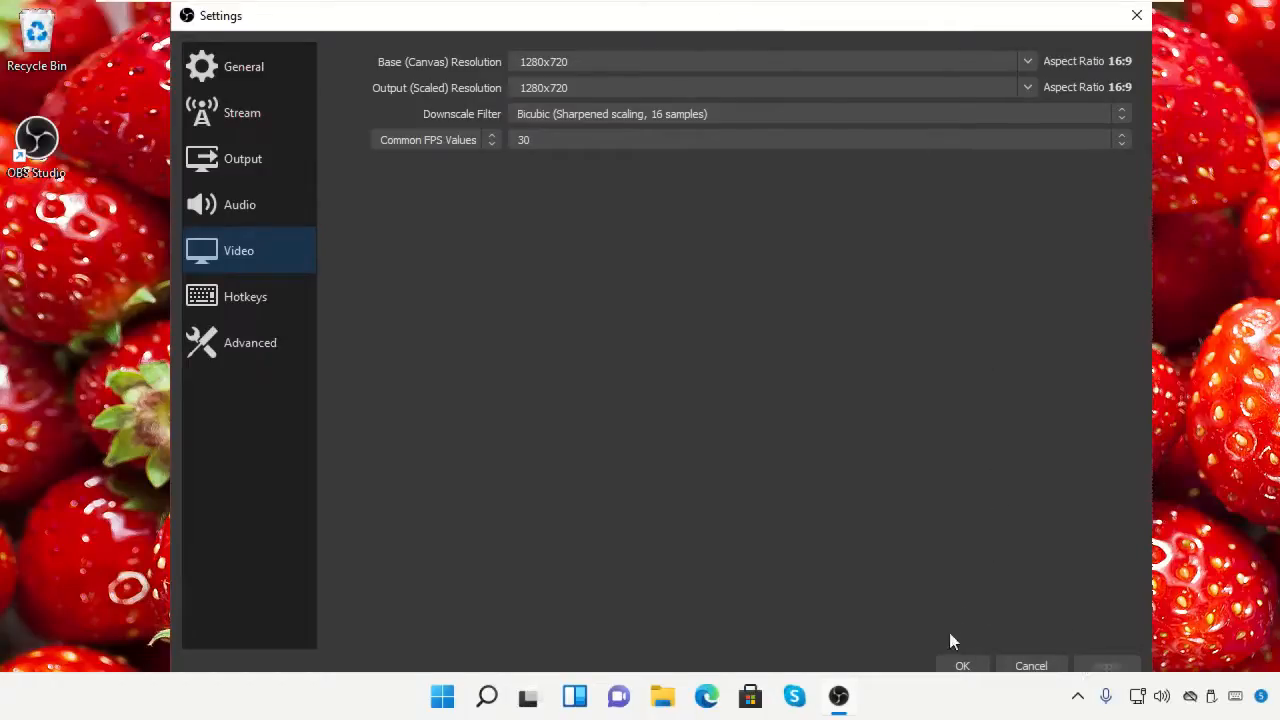
left_click(952, 663)
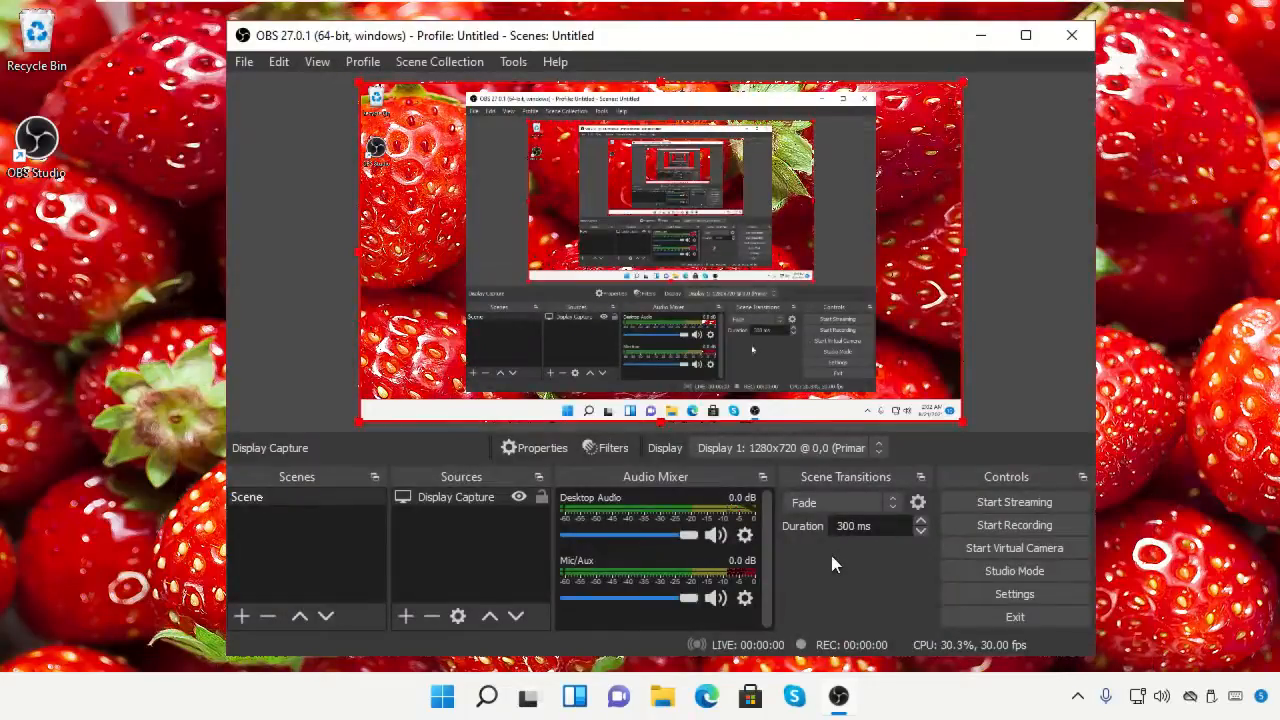
Start recording the display and minimize the OBS window
left_click(989, 528)
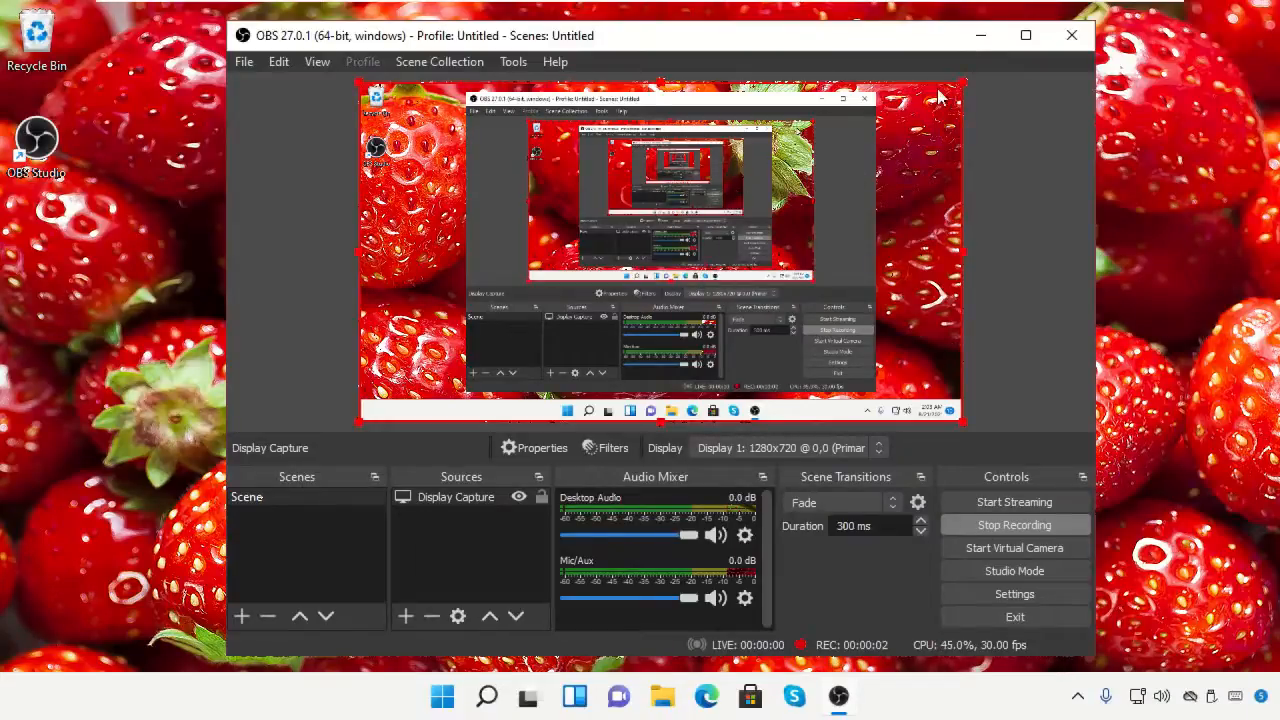
left_click(981, 36)
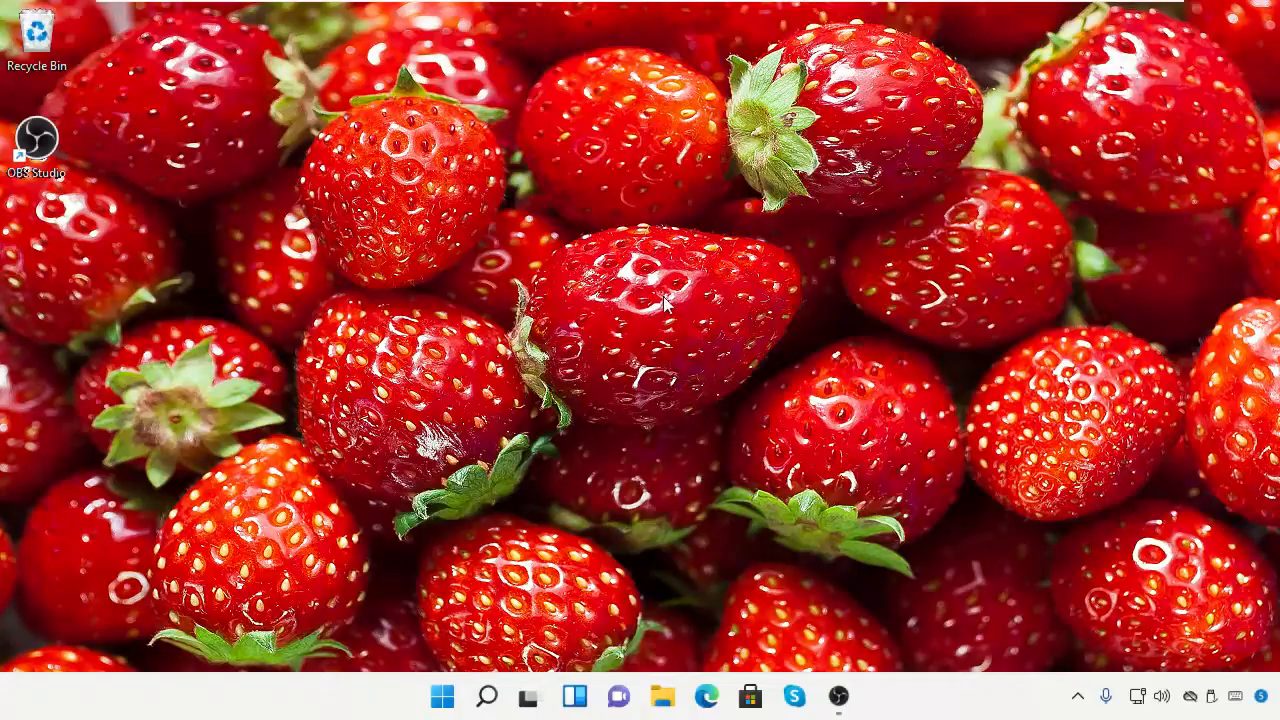
Switch to File Explorer, check the Captures folder in Videos for the recording file, and close the window
left_click(662, 695)
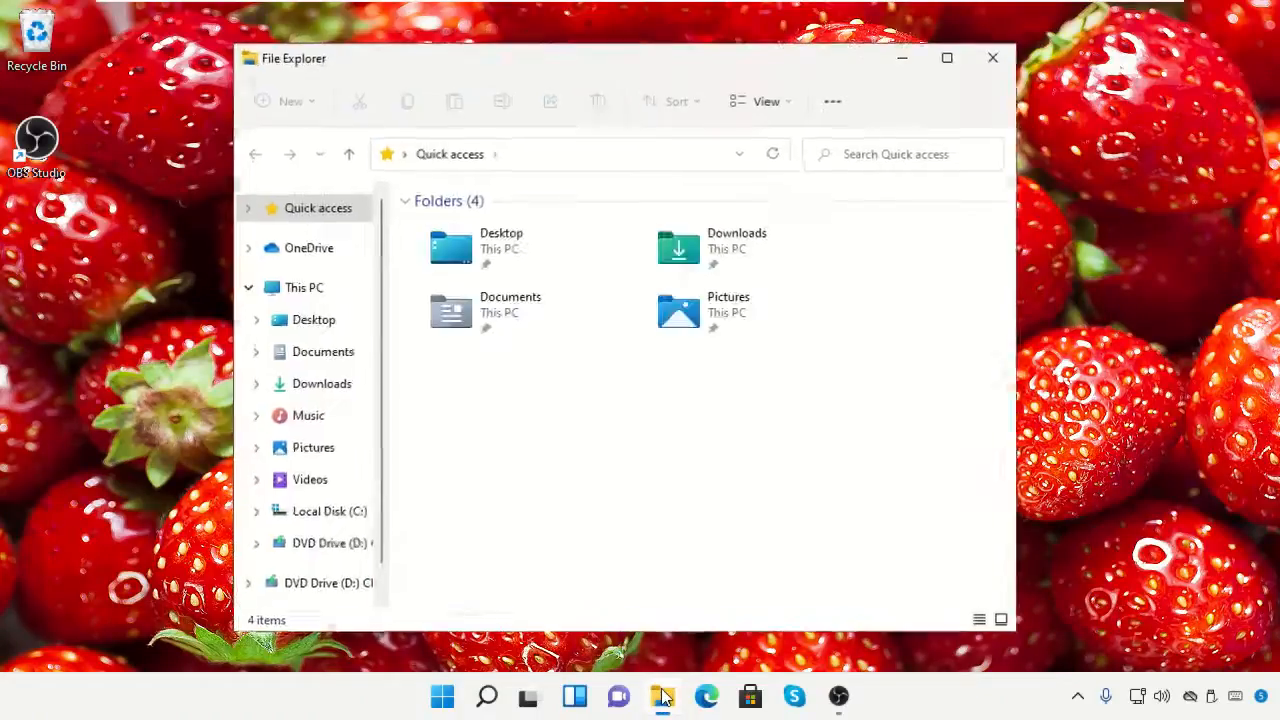
left_click(314, 482)
double_click(436, 287)
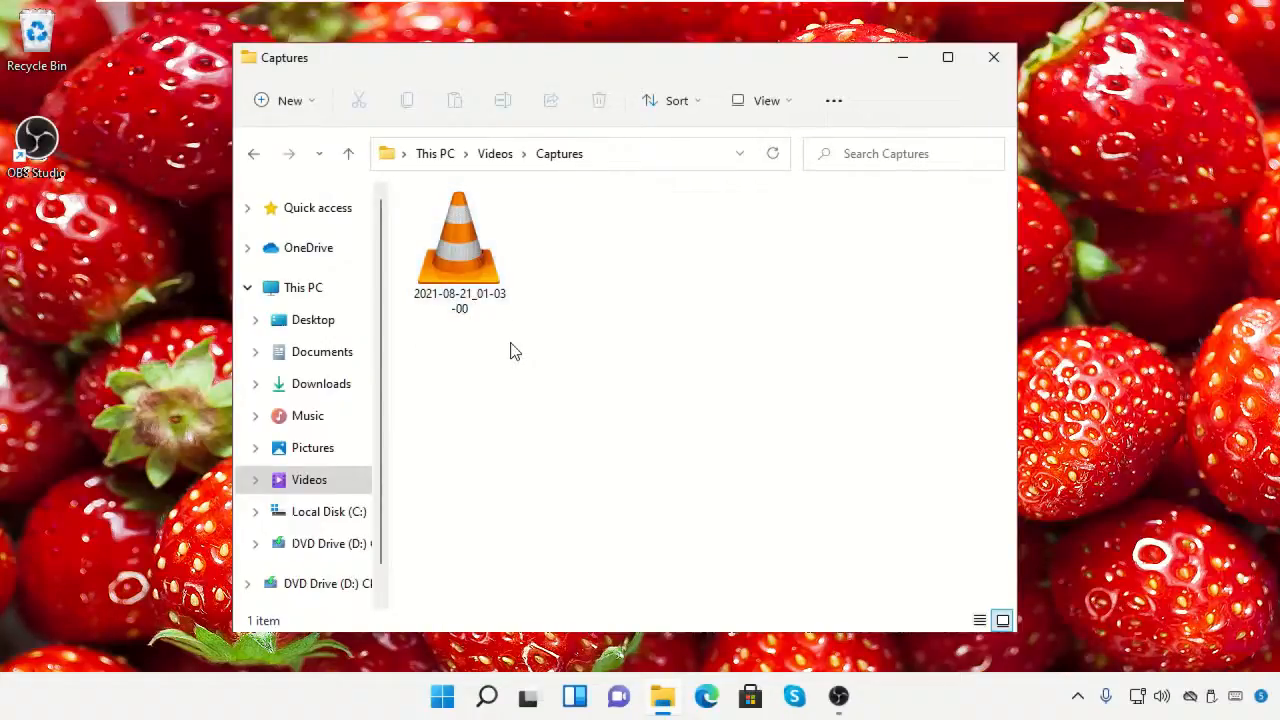
left_click(991, 57)
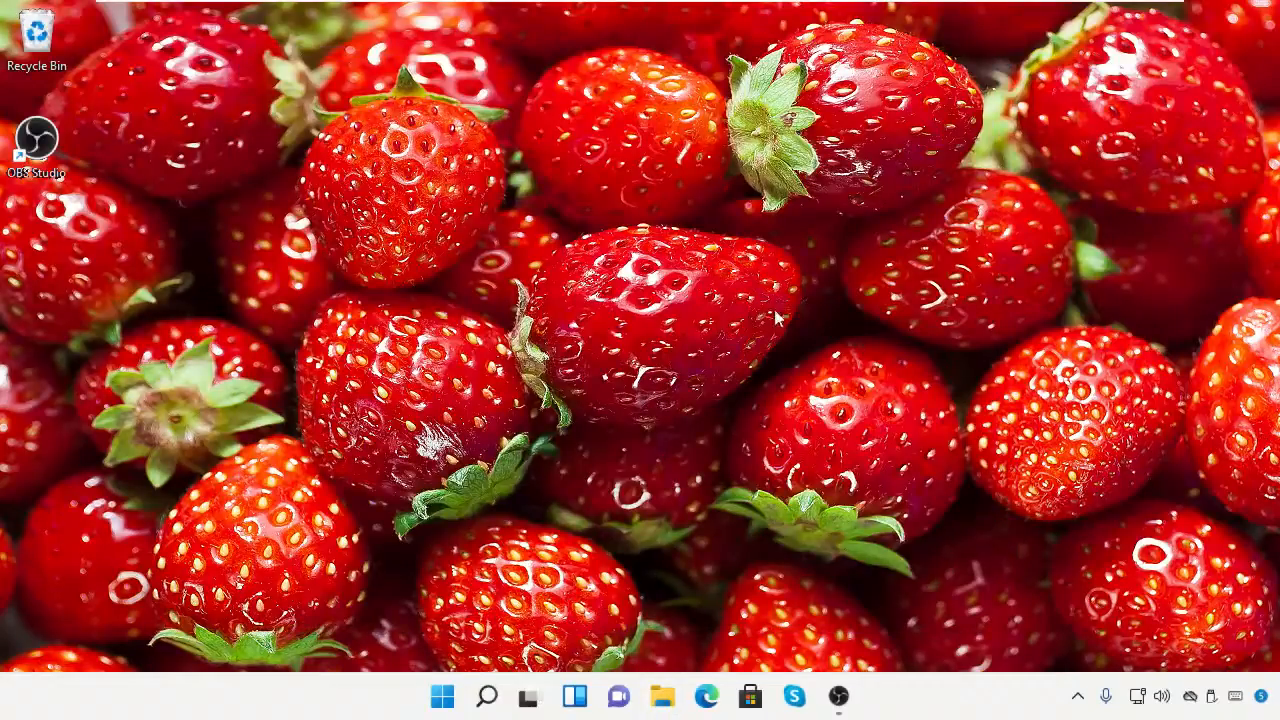
Restore the OBS window and stop the recording
left_click(838, 695)
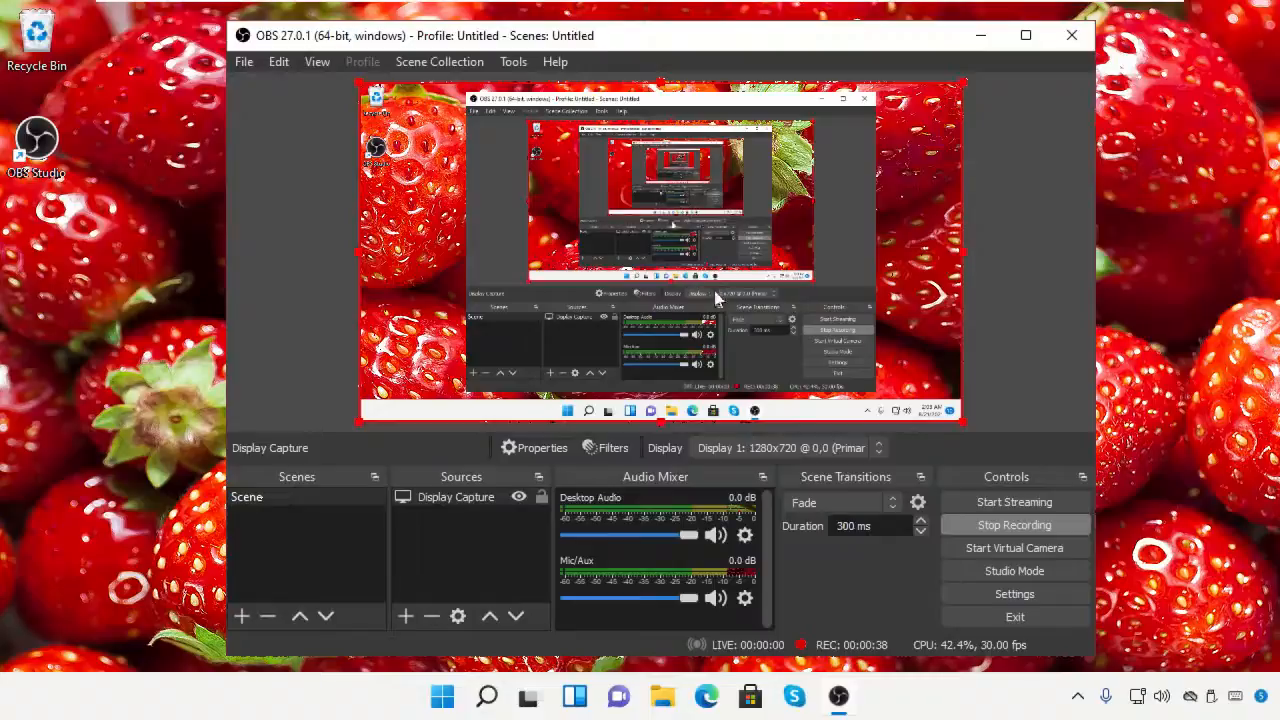
left_click(1005, 528)
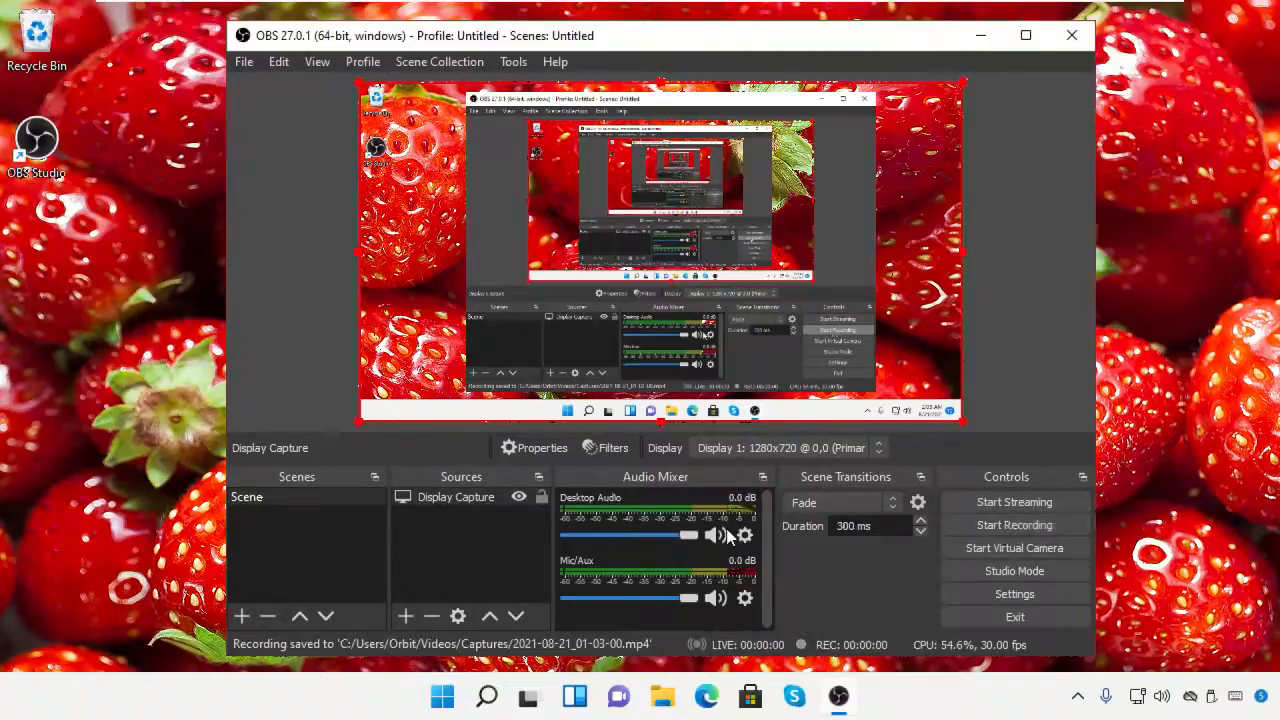
Minimize the OBS window and open the Captures folder inside Videos in File Explorer
left_click(981, 37)
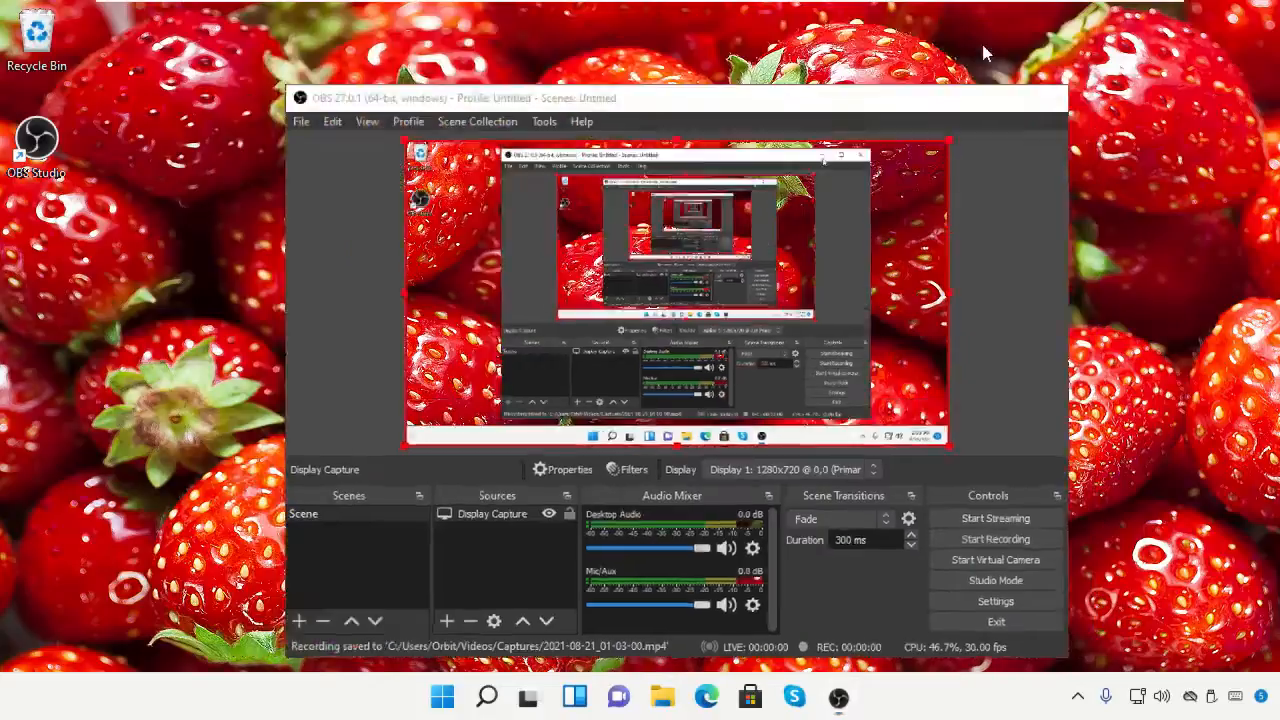
left_click(662, 696)
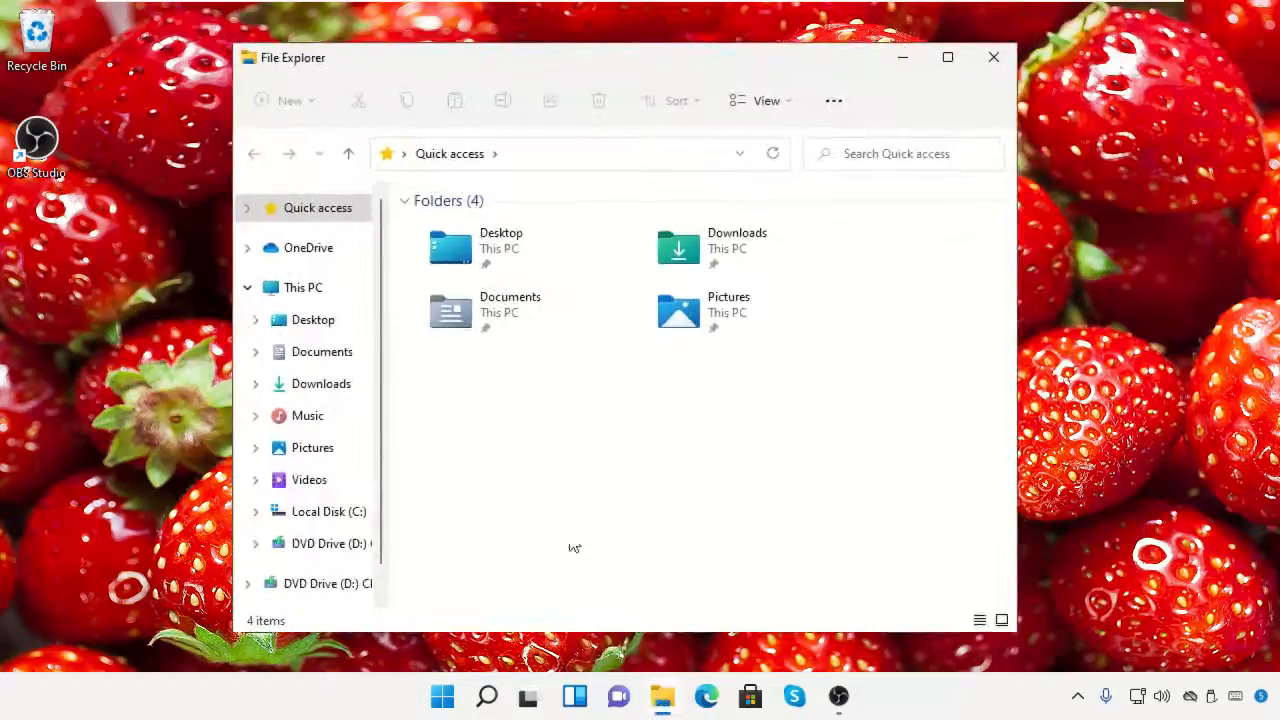
left_click(339, 483)
left_click(486, 253)
double_click(485, 256)
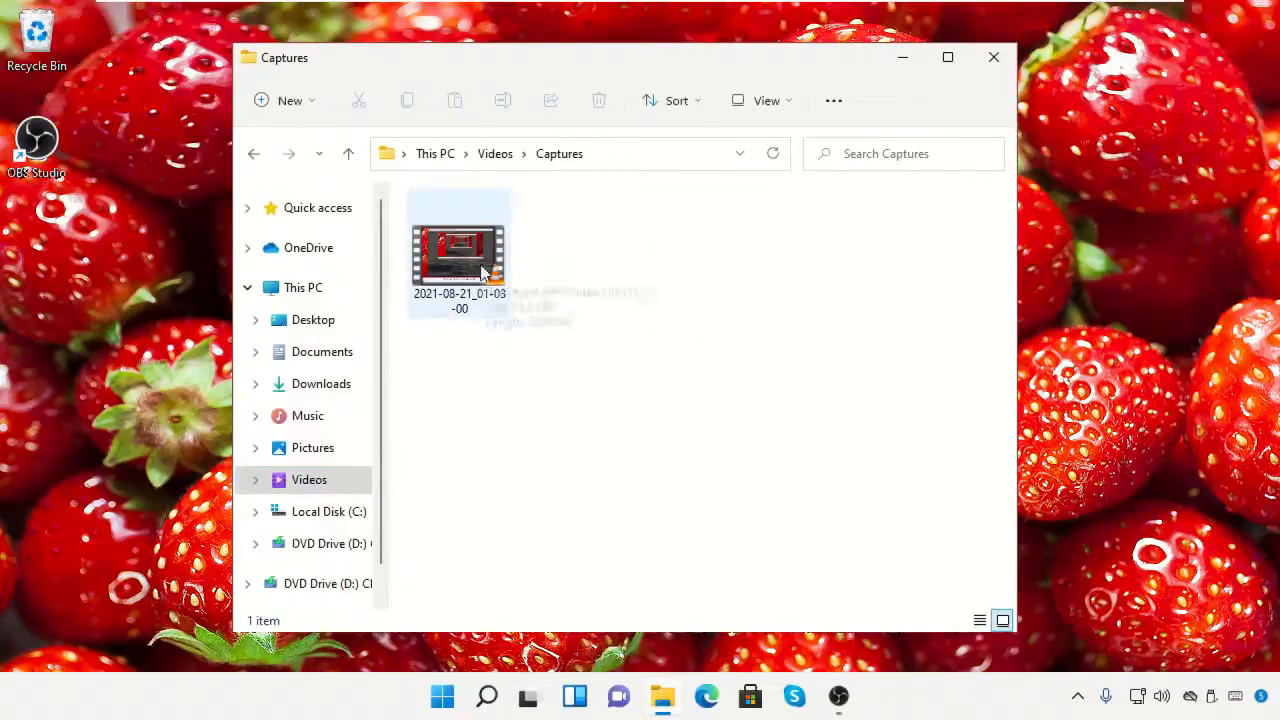
Play the recording 2021-08-21_01-03-00 in VLC media player, skipping ahead to about 00:14, and close the player
left_click(486, 270)
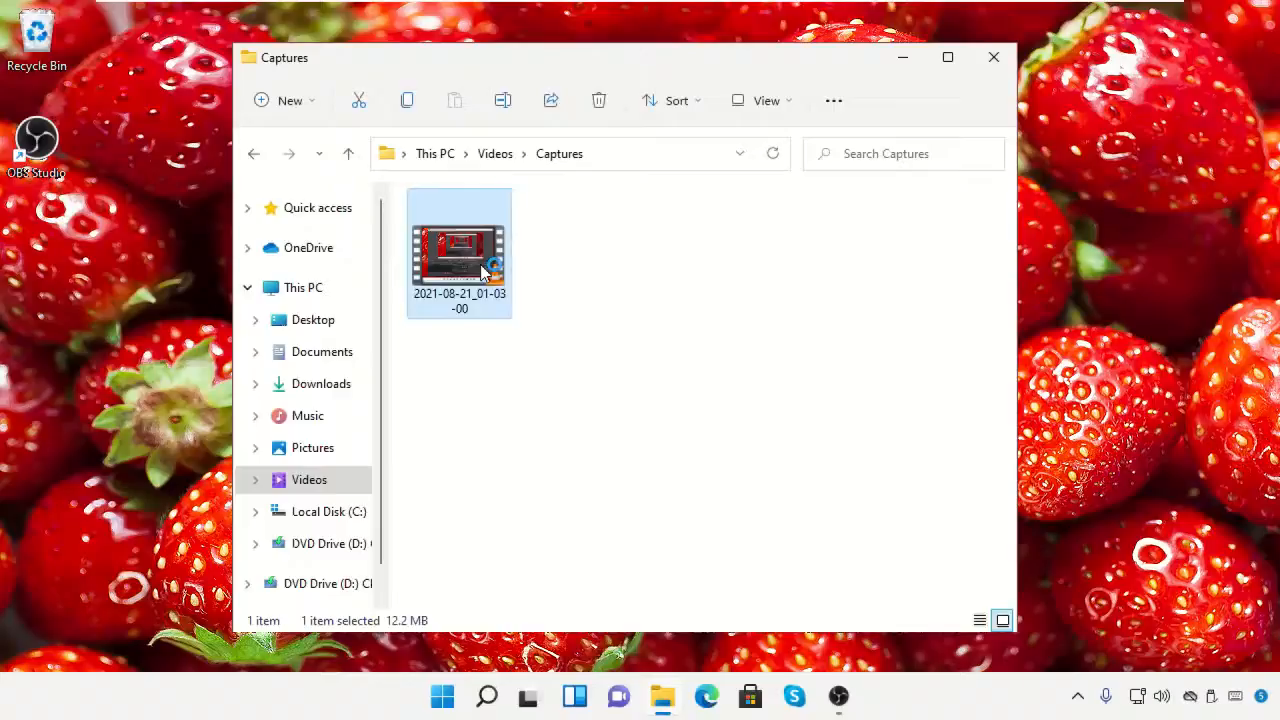
double_click(487, 268)
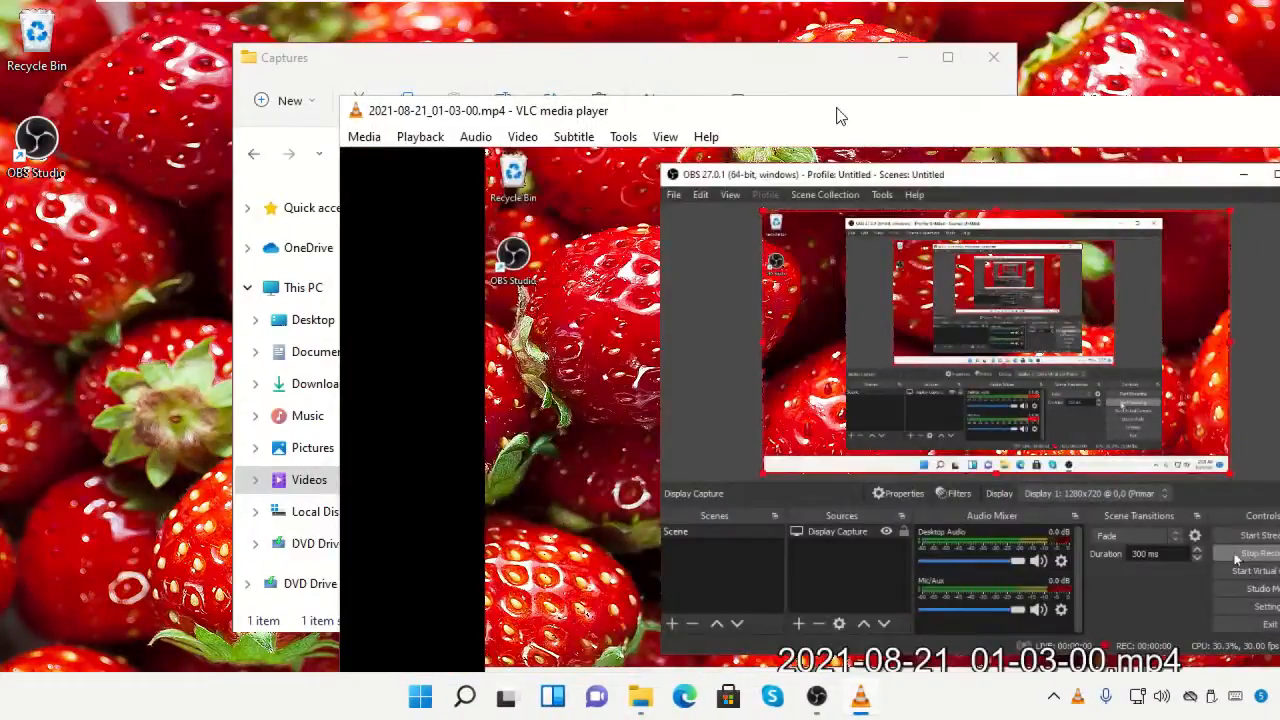
left_click_drag(837, 114, 505, 10)
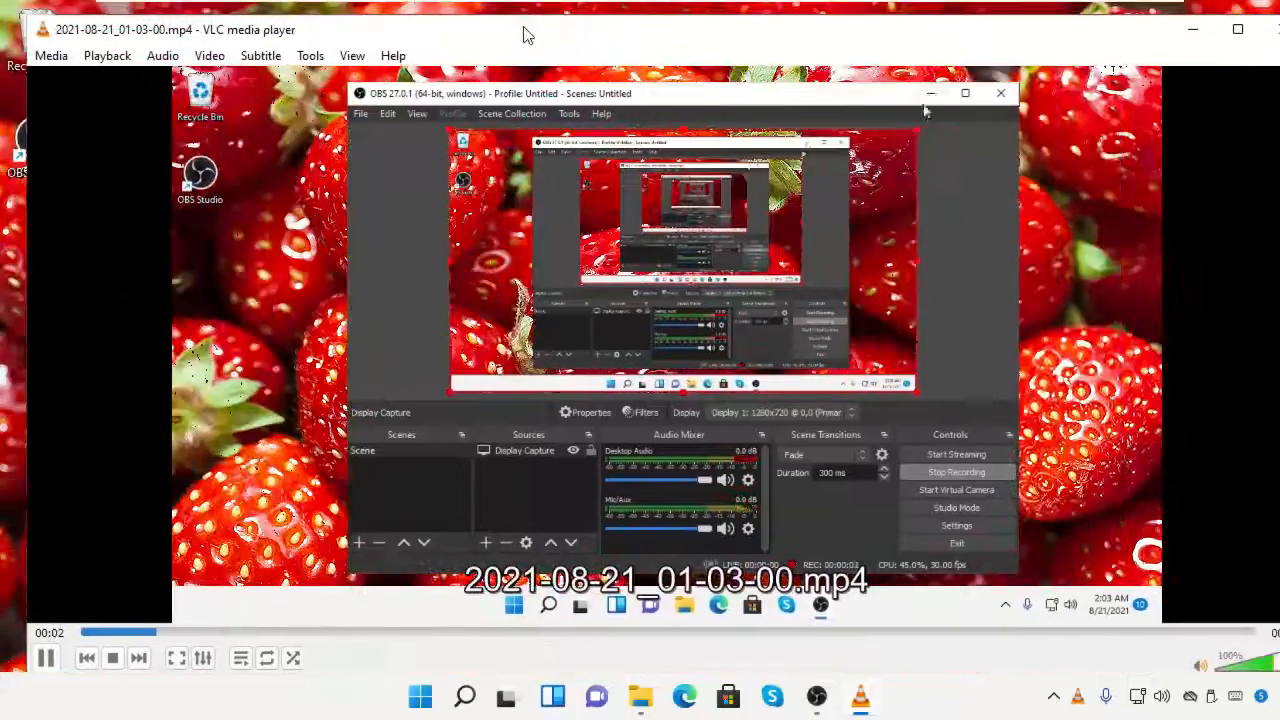
double_click(502, 36)
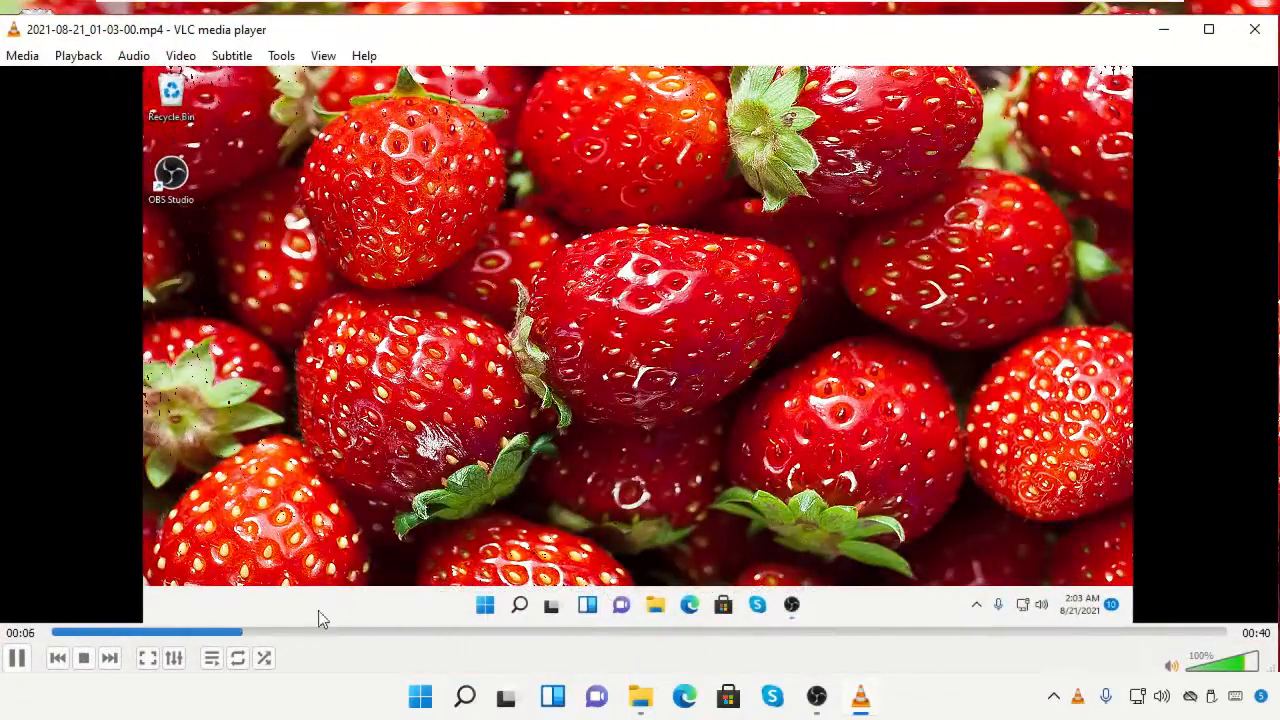
left_click(456, 634)
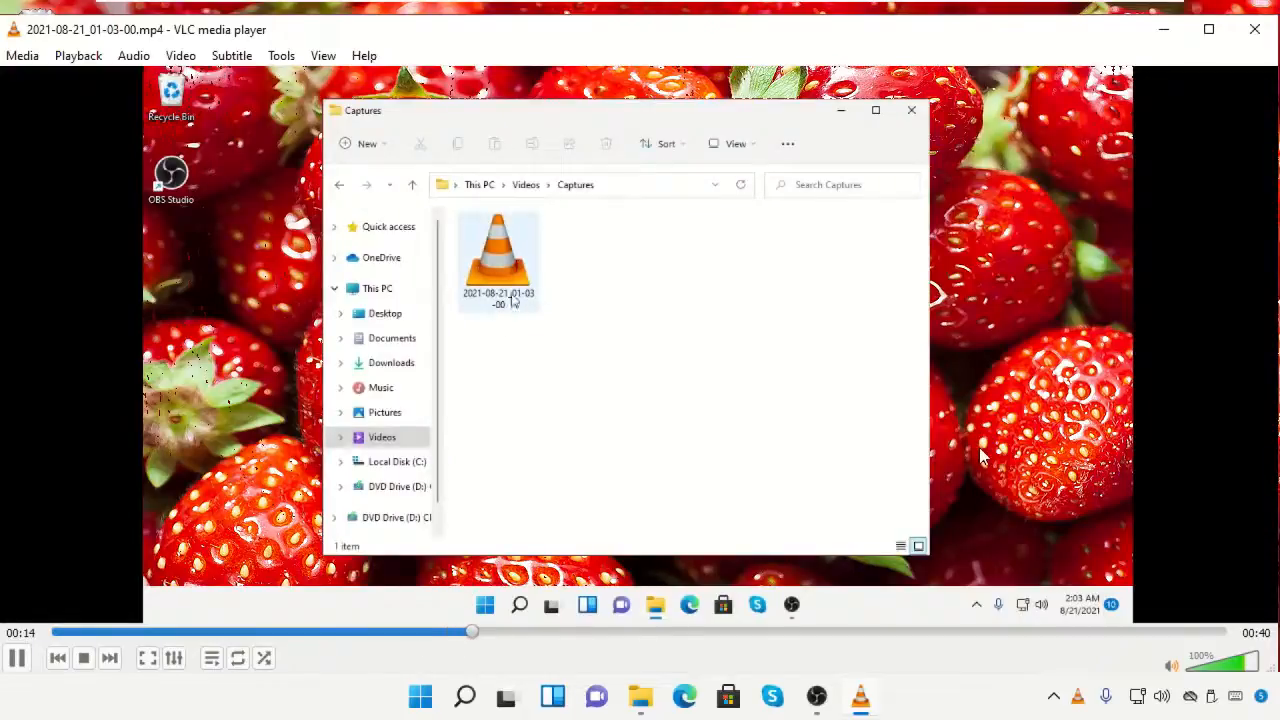
left_click(1255, 29)
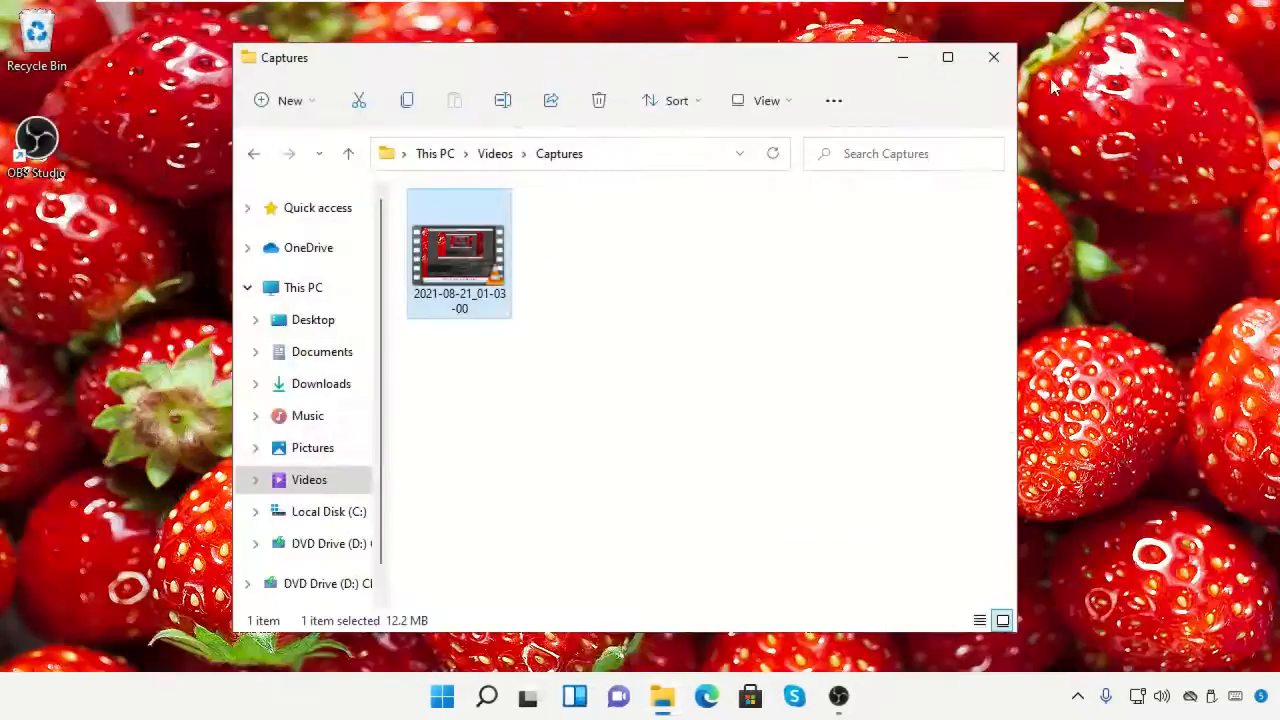